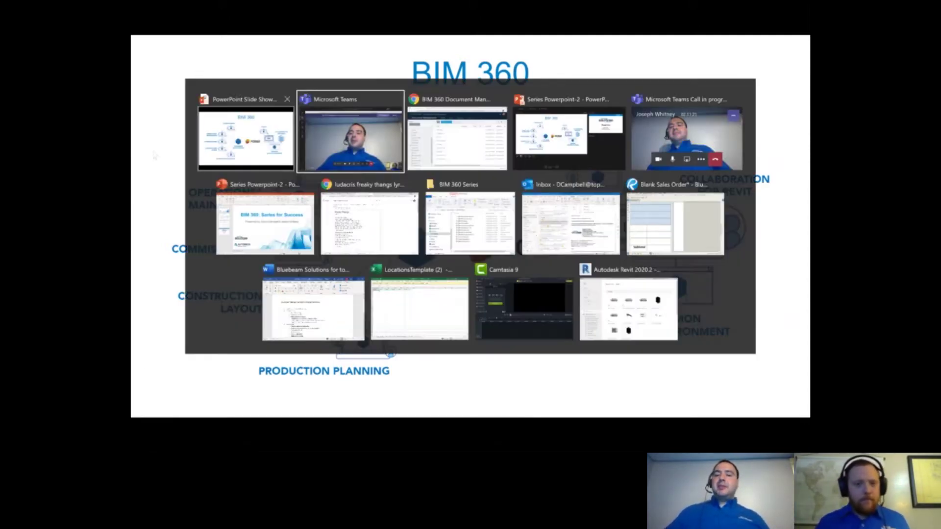
key("alt+Tab")
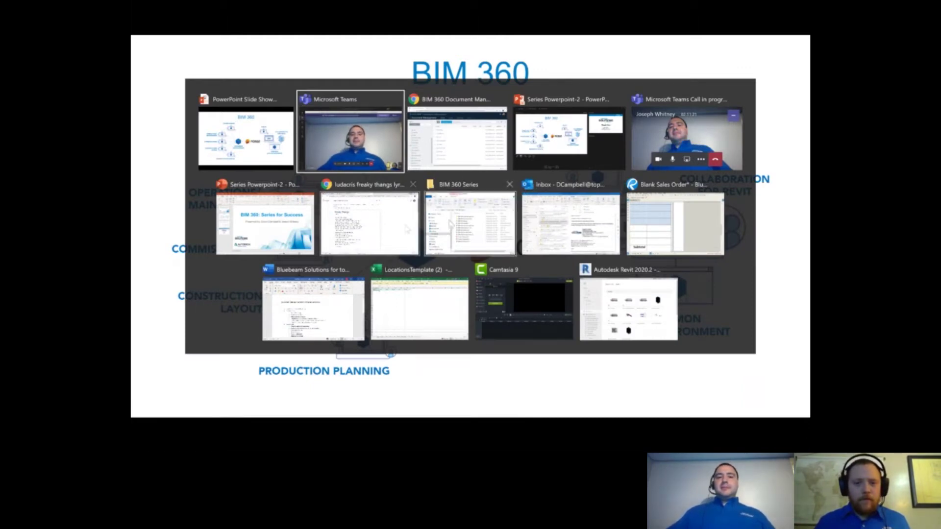
Step: Bring the BIM 360 browser forward and select the Community Center folder under Plans
left_click(451, 155)
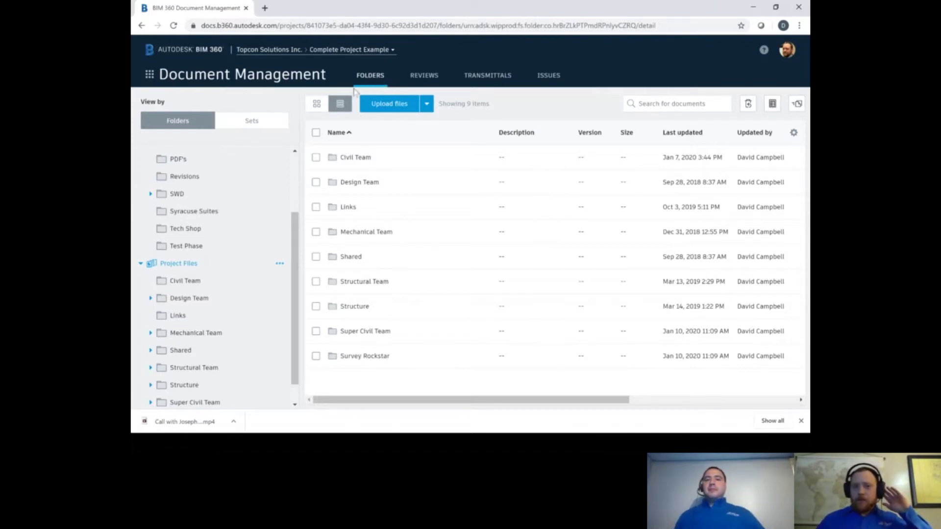
scroll(220, 213, "up", 3)
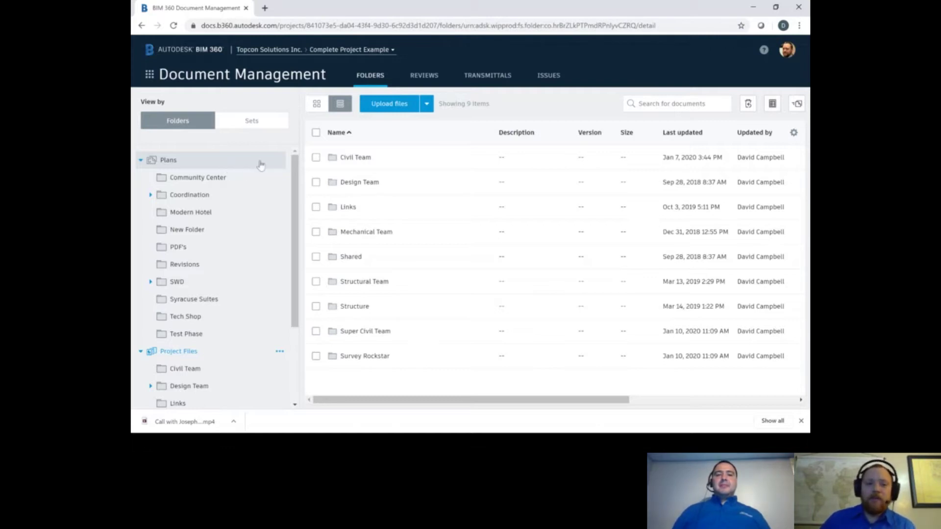
left_click(242, 178)
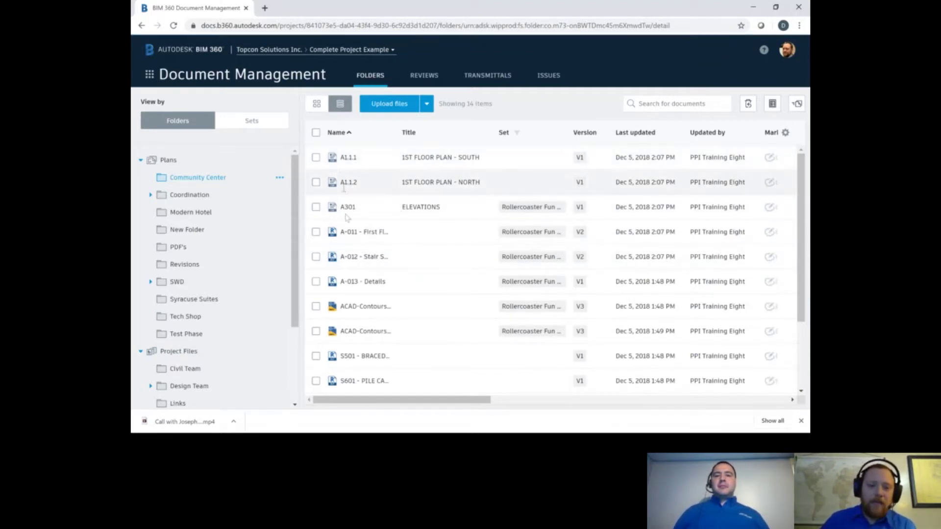
scroll(368, 242, "down", 2)
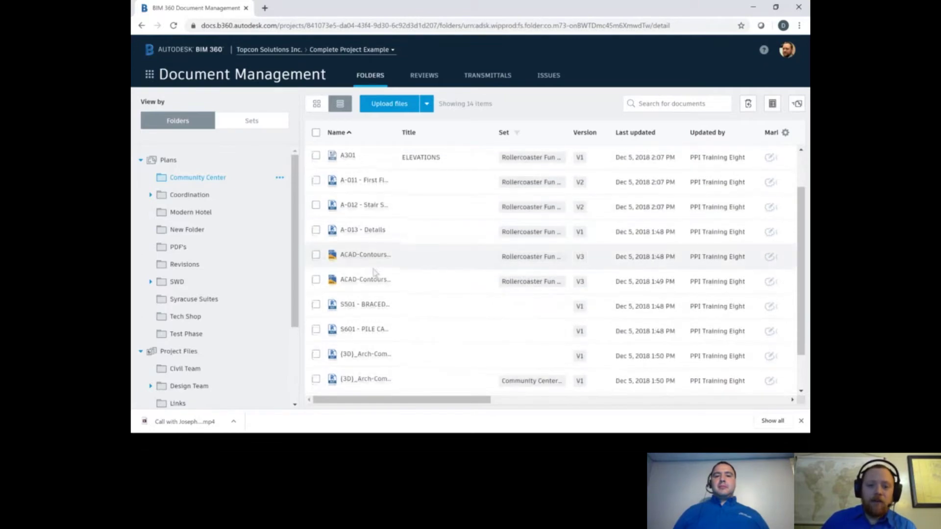
scroll(374, 271, "down", 2)
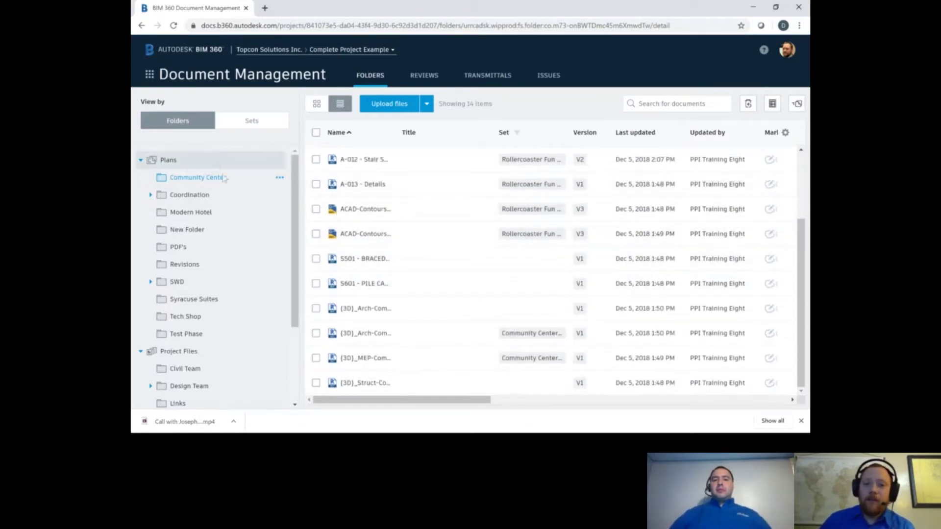
scroll(367, 220, "up", 2)
scroll(424, 243, "up", 2)
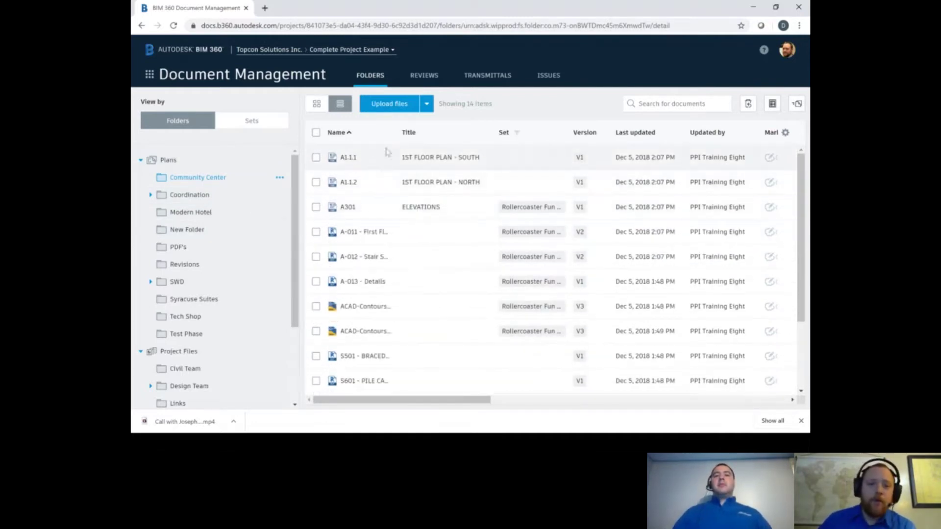
Step: Preview and dismiss the Upload files options, then open the Coordination folder
left_click(427, 103)
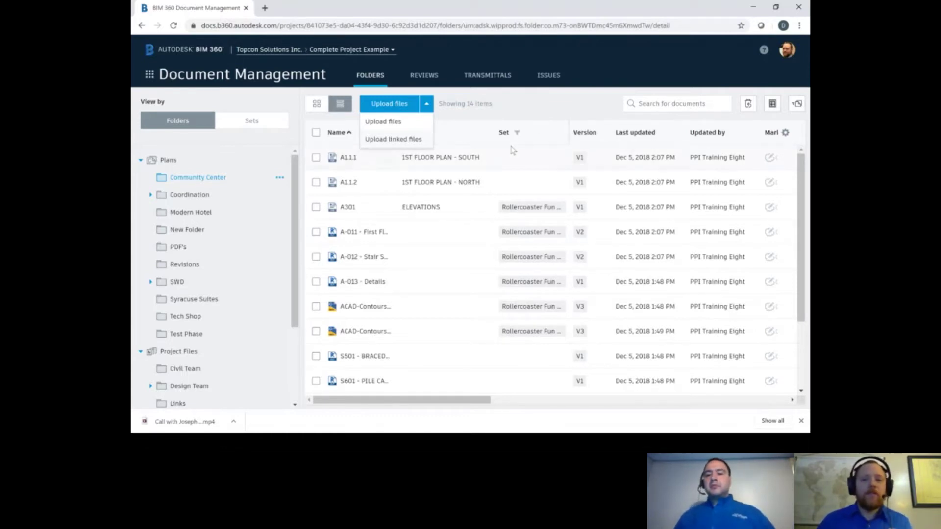
left_click(535, 113)
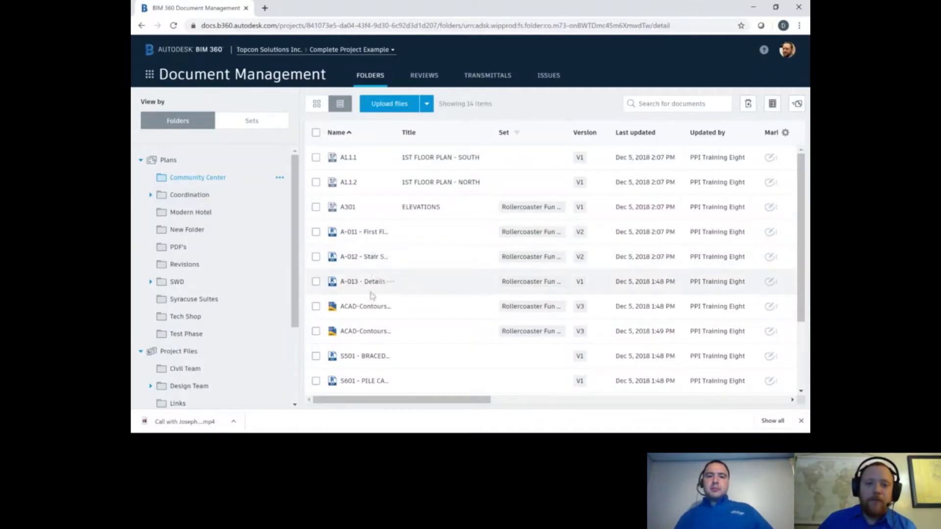
scroll(345, 287, "down", 2)
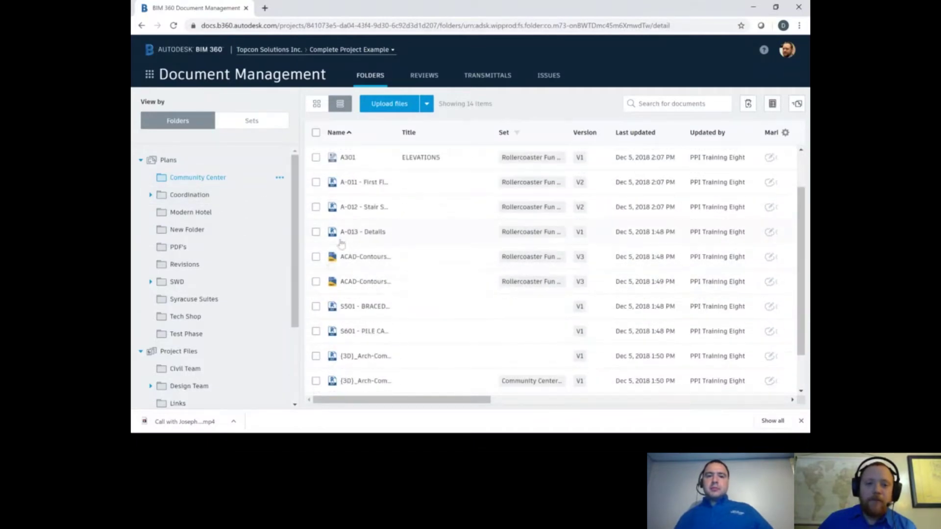
left_click(234, 199)
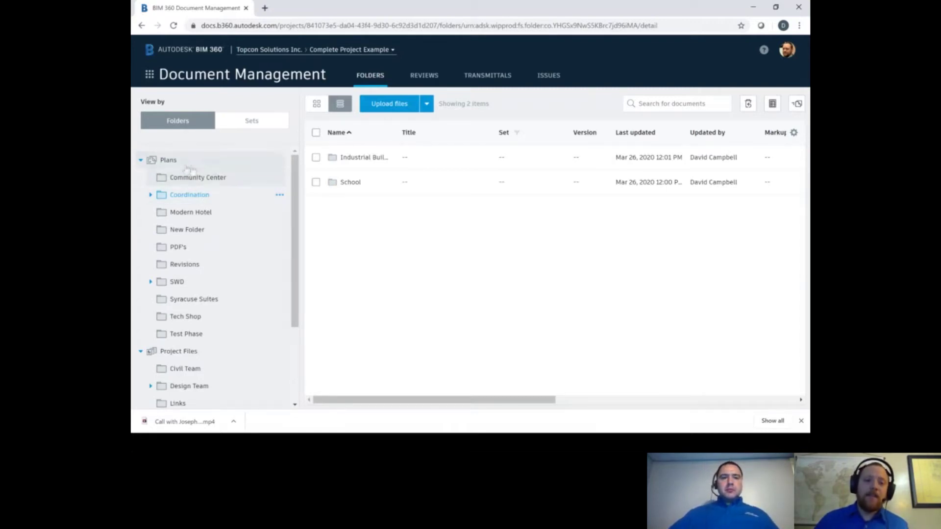
Step: Open the School folder and load the {3D}_School-Arch 2020.rvt model in the viewer
left_click(351, 182)
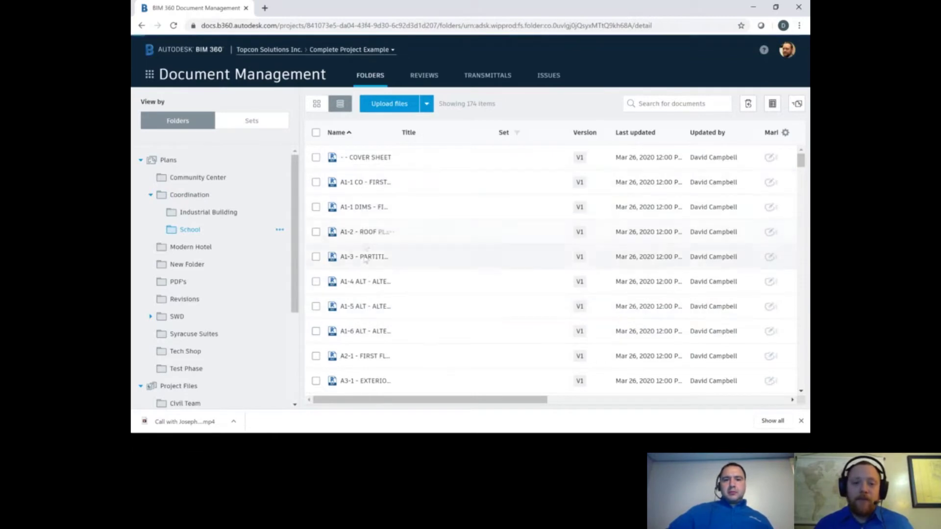
scroll(370, 293, "down", 3)
scroll(373, 292, "down", 3)
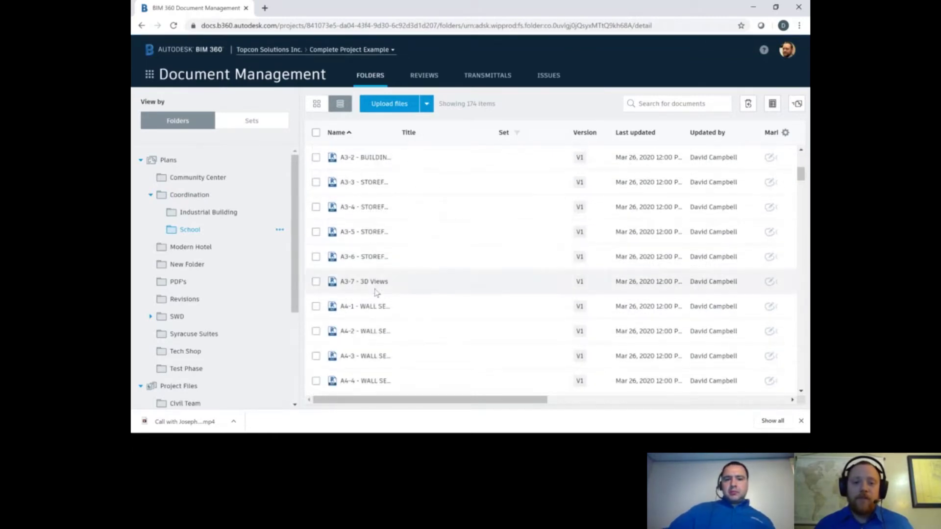
scroll(376, 291, "down", 2)
scroll(376, 291, "down", 3)
scroll(374, 291, "down", 3)
scroll(375, 291, "down", 3)
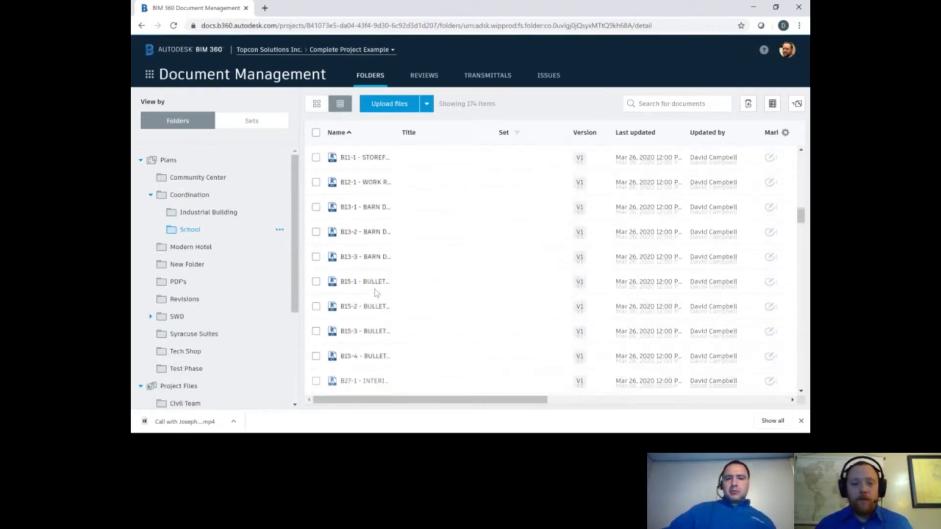
scroll(375, 291, "down", 2)
scroll(375, 291, "down", 3)
scroll(375, 292, "down", 3)
scroll(368, 286, "down", 3)
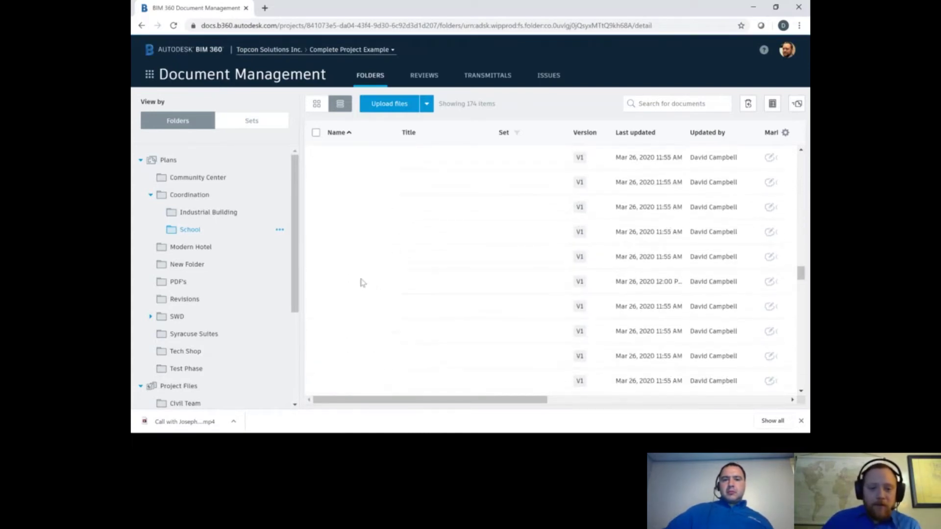
scroll(362, 282, "down", 5)
scroll(360, 295, "down", 5)
scroll(360, 324, "down", 3)
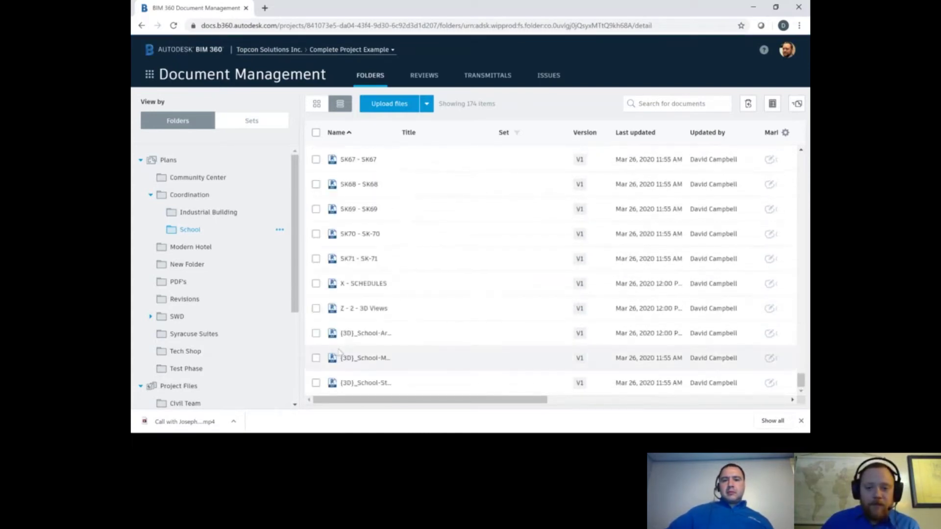
scroll(363, 339, "down", 2)
left_click(360, 333)
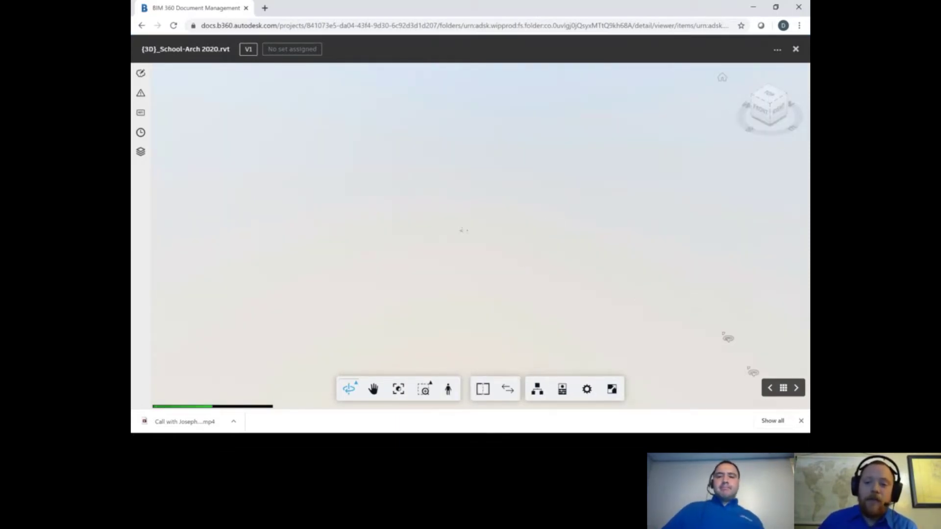
Step: Orbit the school model, select its long roof, and display its Basic Roof properties
left_click(802, 421)
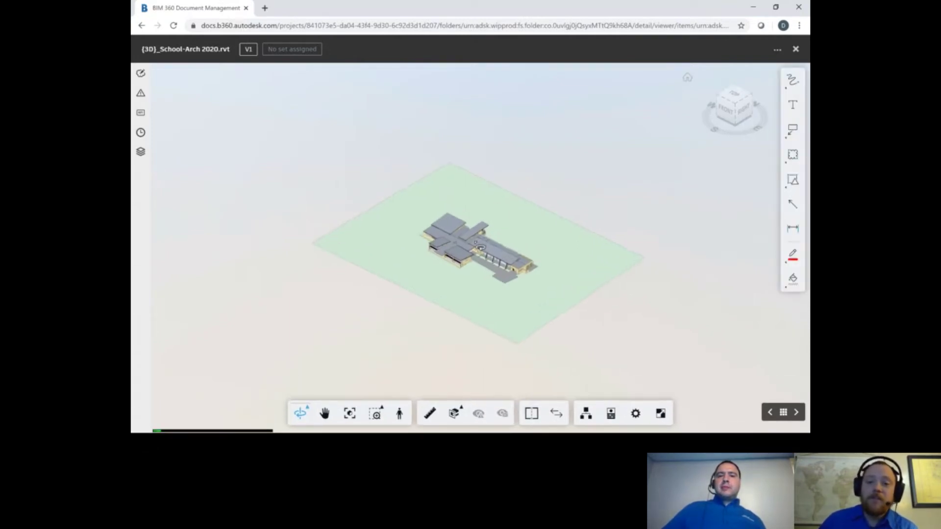
scroll(480, 246, "up", 4)
scroll(479, 246, "up", 4)
scroll(479, 245, "up", 3)
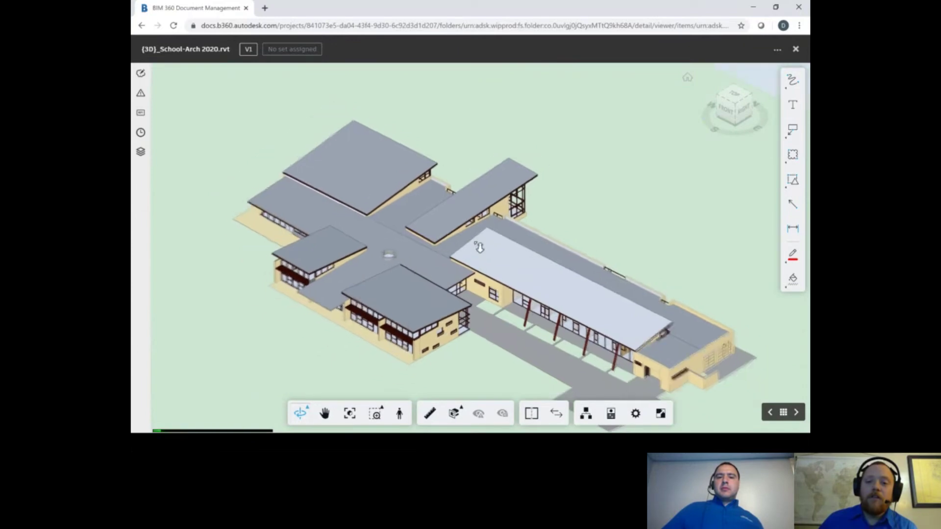
scroll(479, 246, "down", 3)
scroll(589, 179, "down", 3)
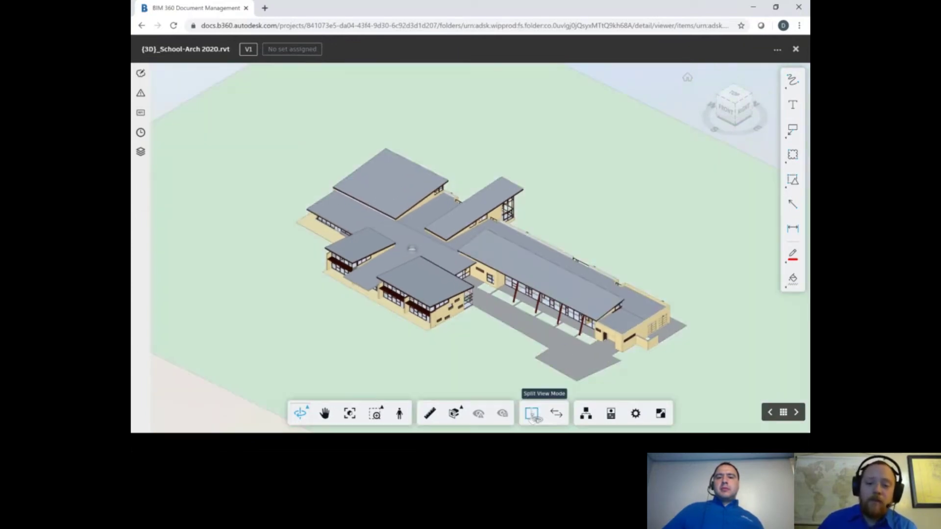
left_click(532, 413)
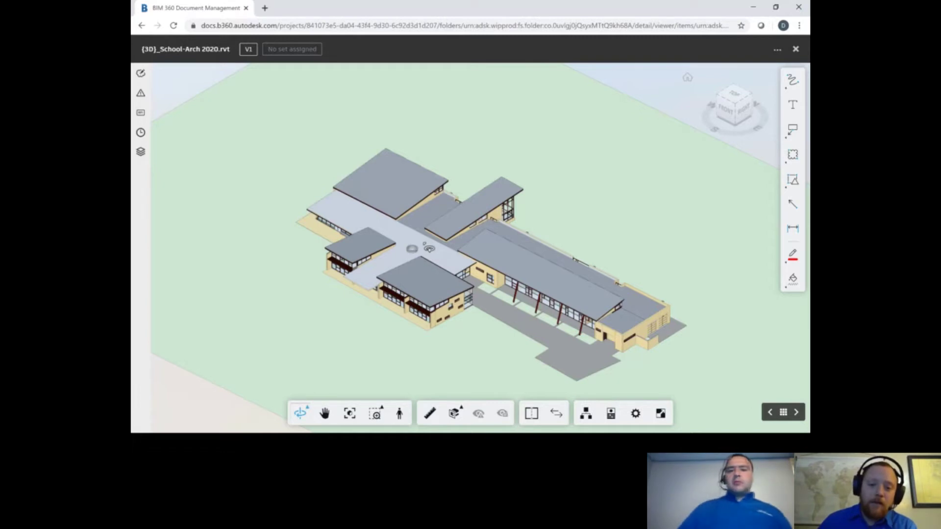
scroll(427, 250, "up", 2)
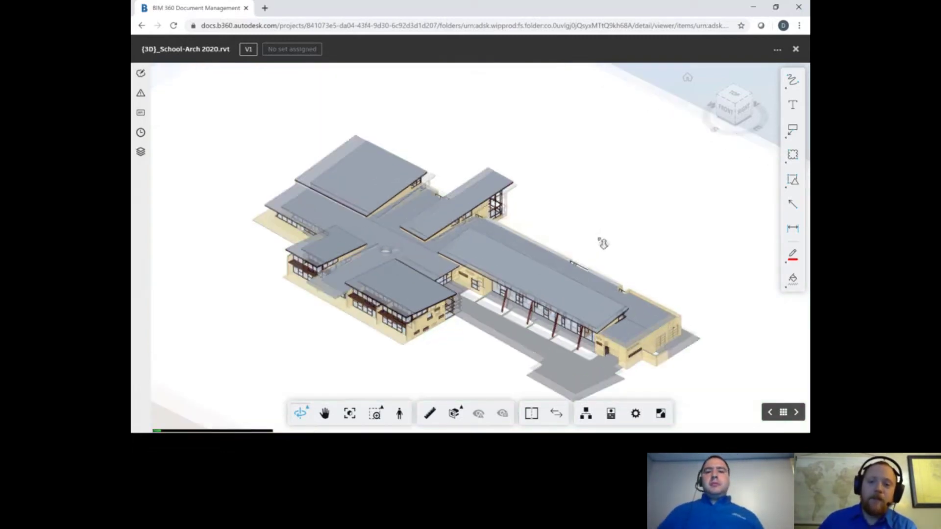
left_click_drag(602, 243, 574, 161)
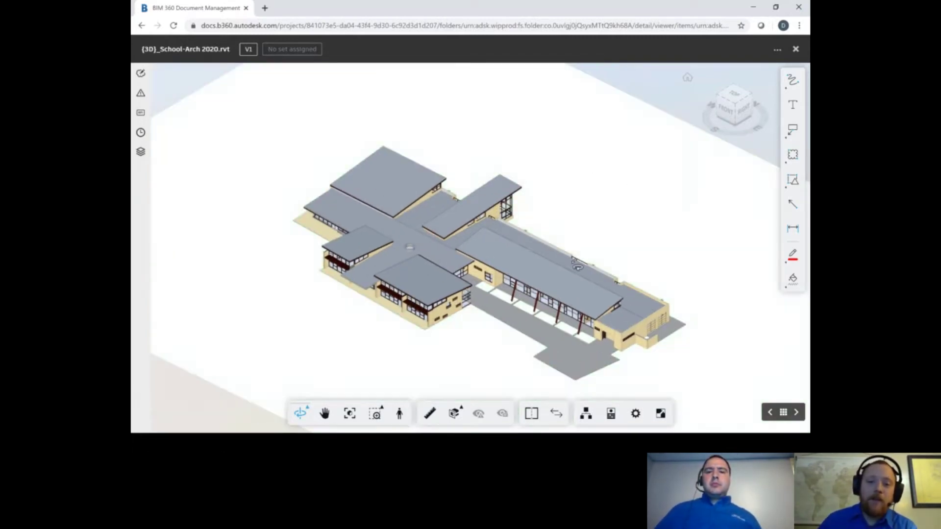
left_click(577, 266)
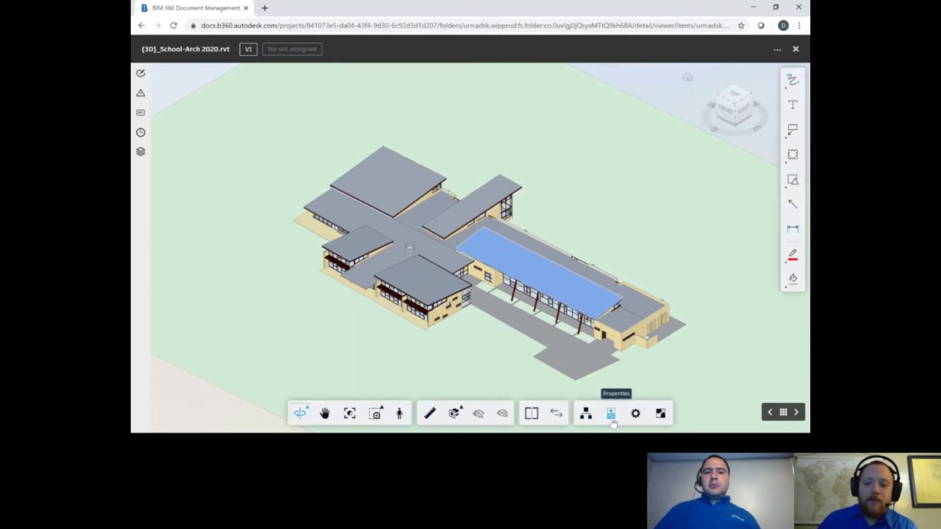
left_click(611, 413)
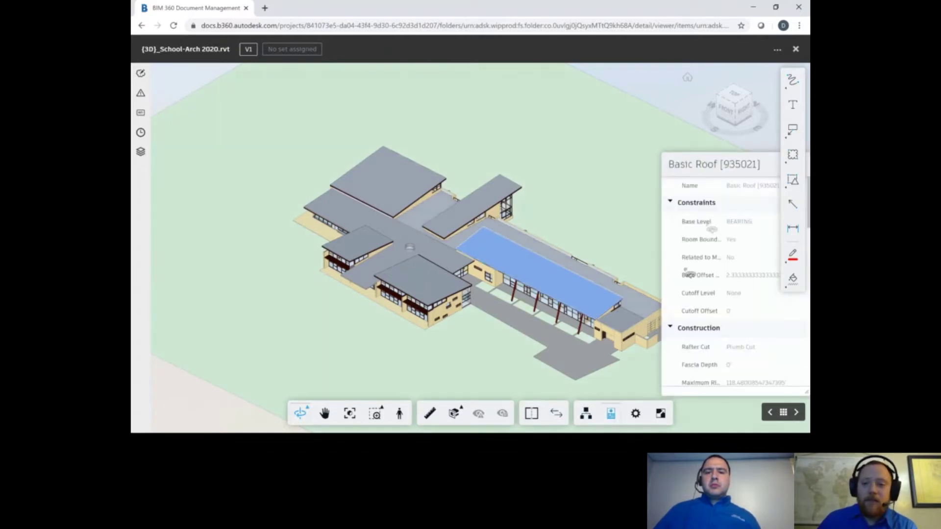
Step: Move the properties aside, try Measure, then close the Model Browser and Properties panels
mouse_move(709, 165)
left_mouse_down()
mouse_move(197, 108)
mouse_move(204, 105)
left_mouse_up()
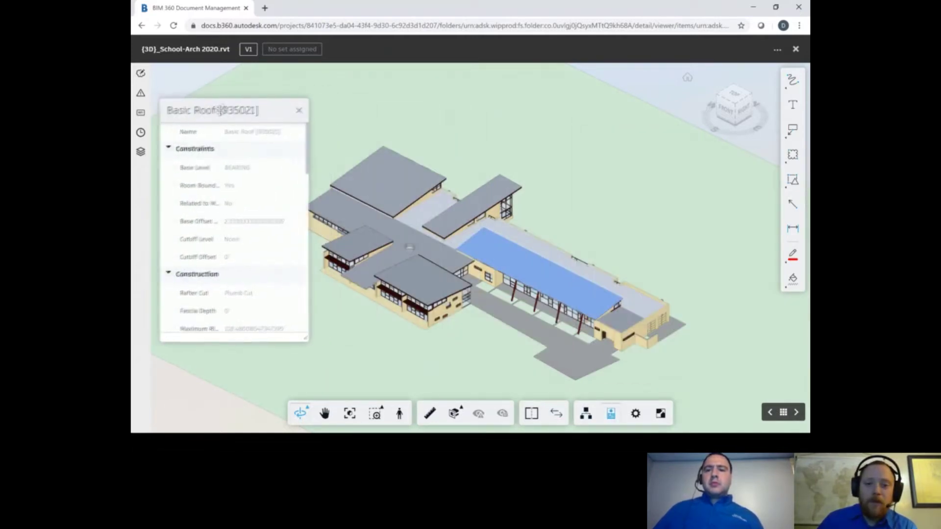
scroll(284, 243, "down", 5)
scroll(284, 251, "up", 5)
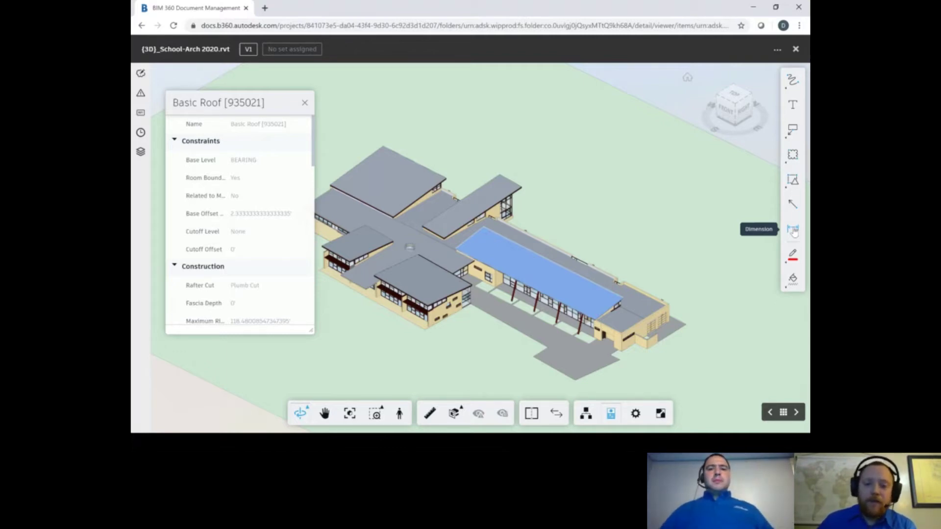
left_click(793, 230)
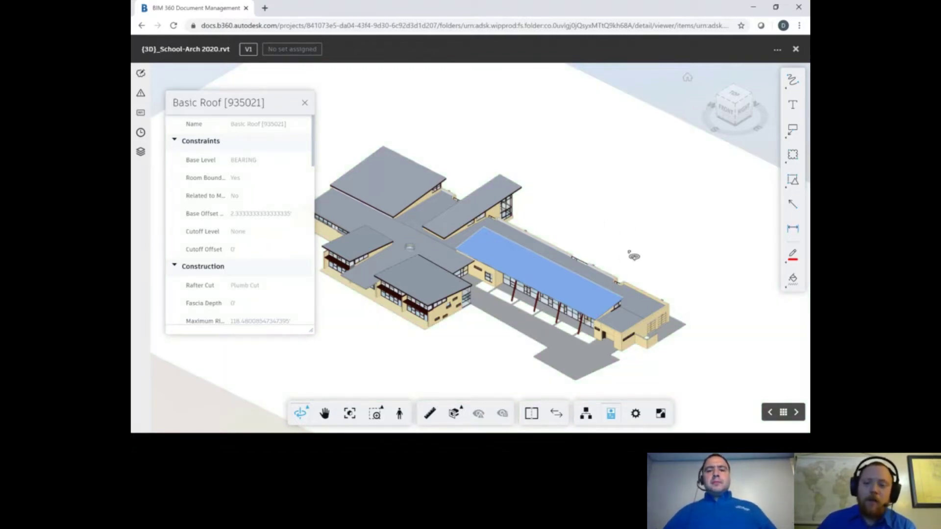
left_click(589, 416)
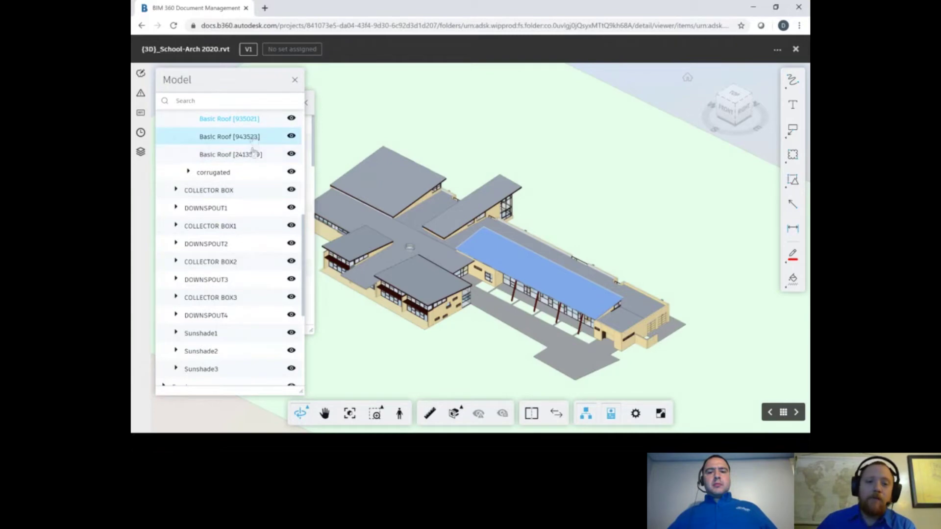
scroll(250, 192, "down", 3)
scroll(250, 193, "down", 3)
scroll(250, 197, "down", 2)
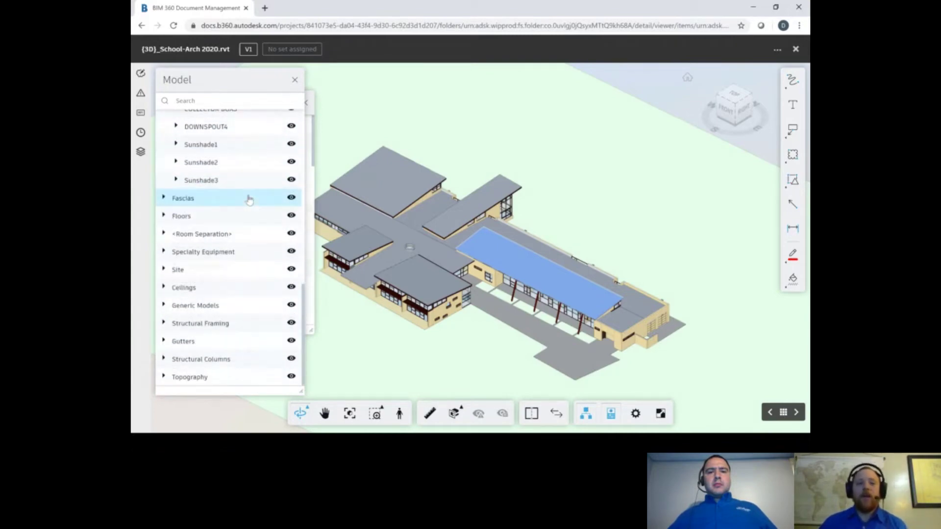
scroll(250, 199, "up", 5)
scroll(250, 199, "up", 3)
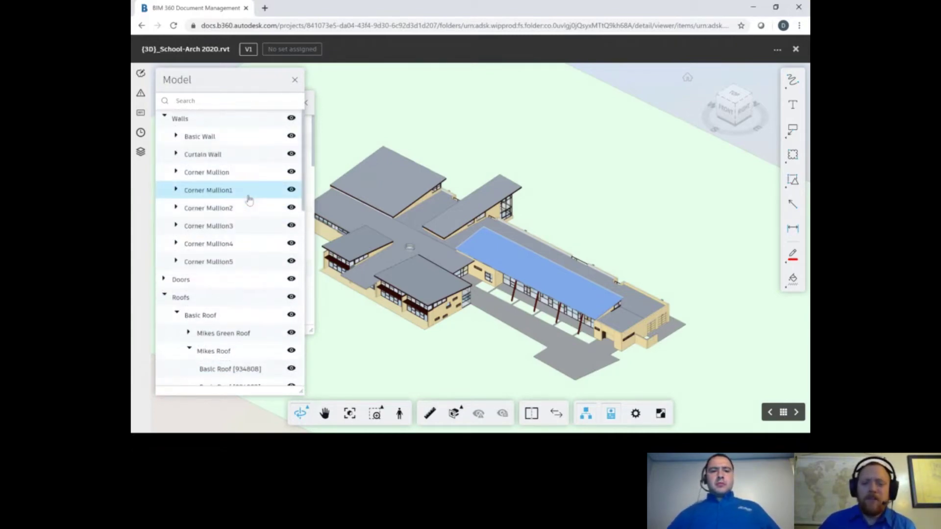
scroll(250, 199, "down", 5)
scroll(250, 198, "down", 2)
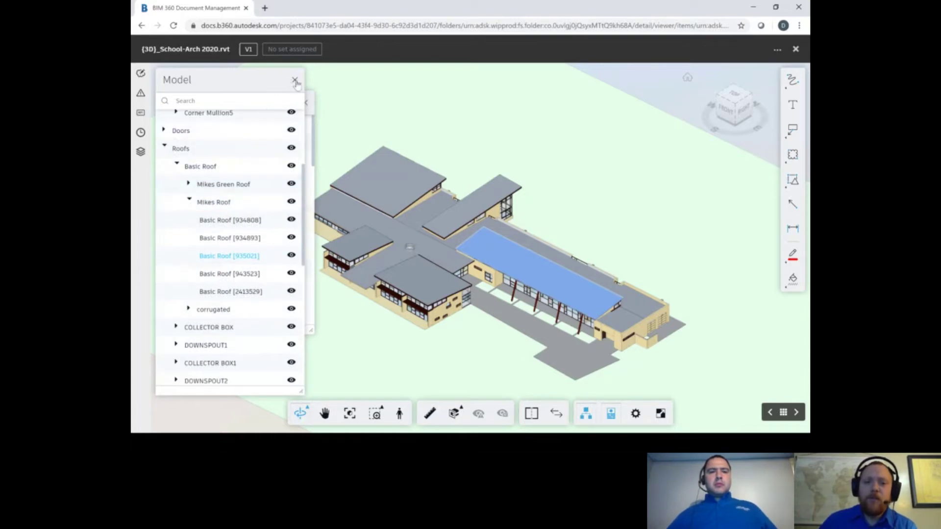
left_click(296, 80)
left_click(305, 103)
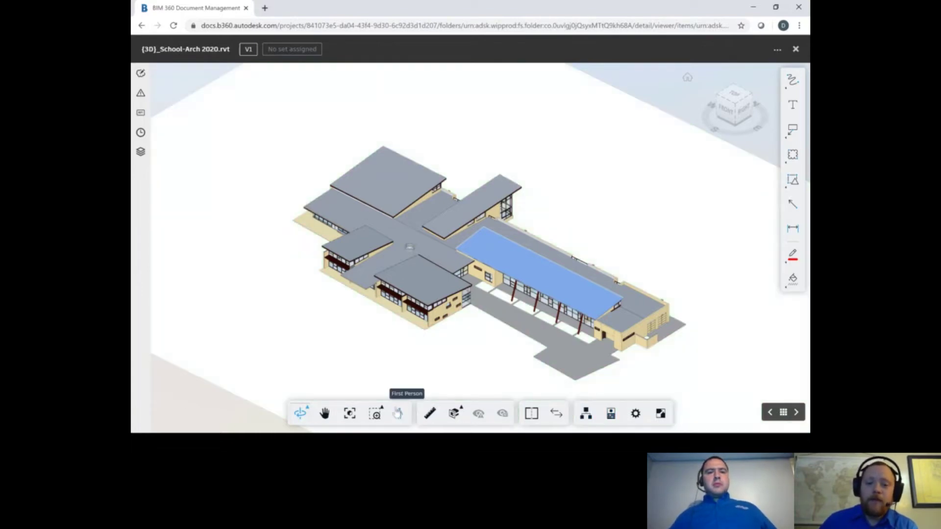
left_click(401, 414)
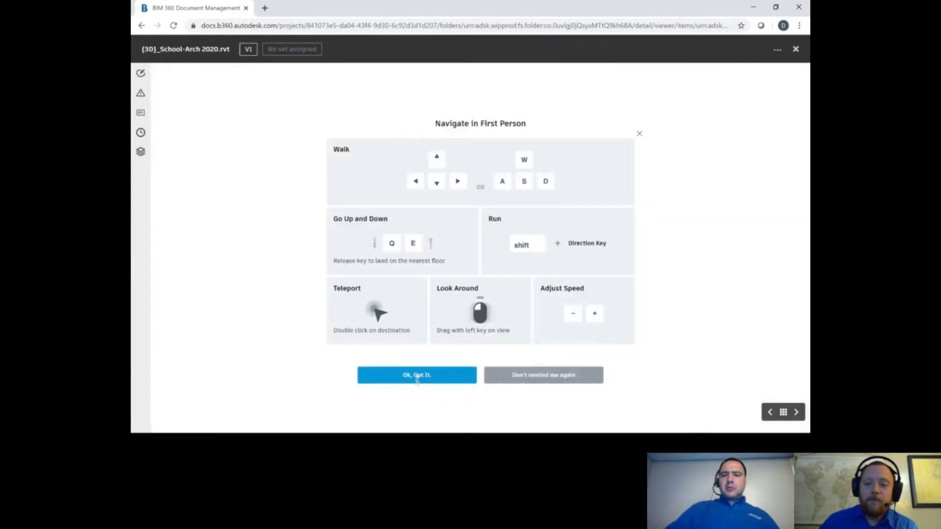
Step: Dismiss the first-person tips, look around the first-floor room, and open the Issues list
left_click(544, 375)
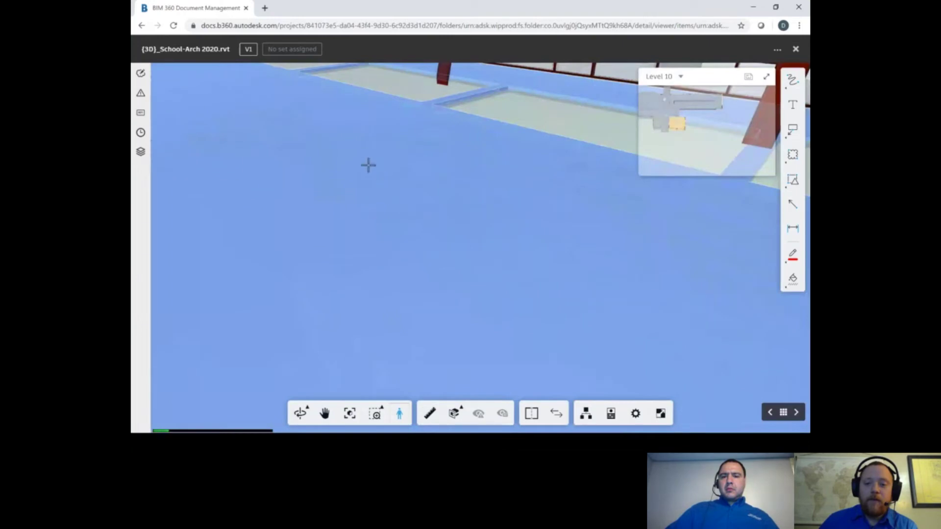
left_click_drag(409, 168, 360, 117)
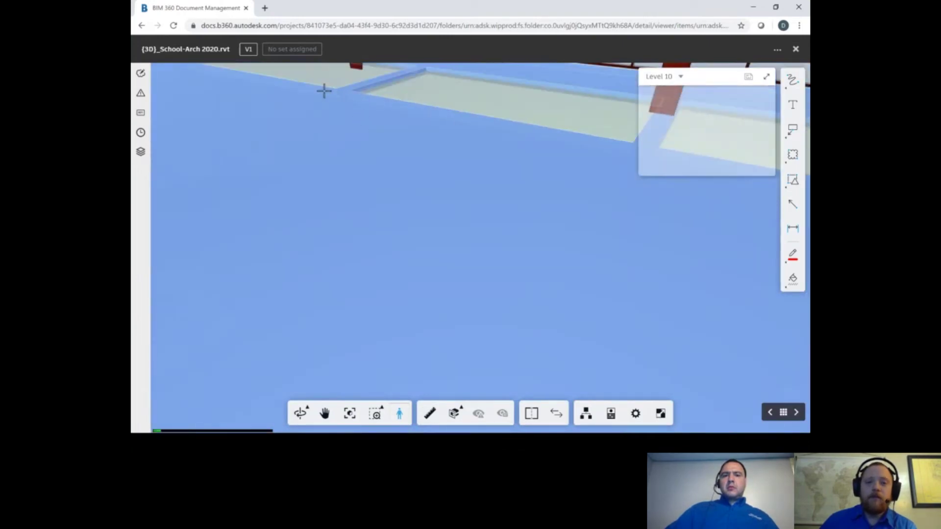
left_click_drag(325, 90, 309, 59)
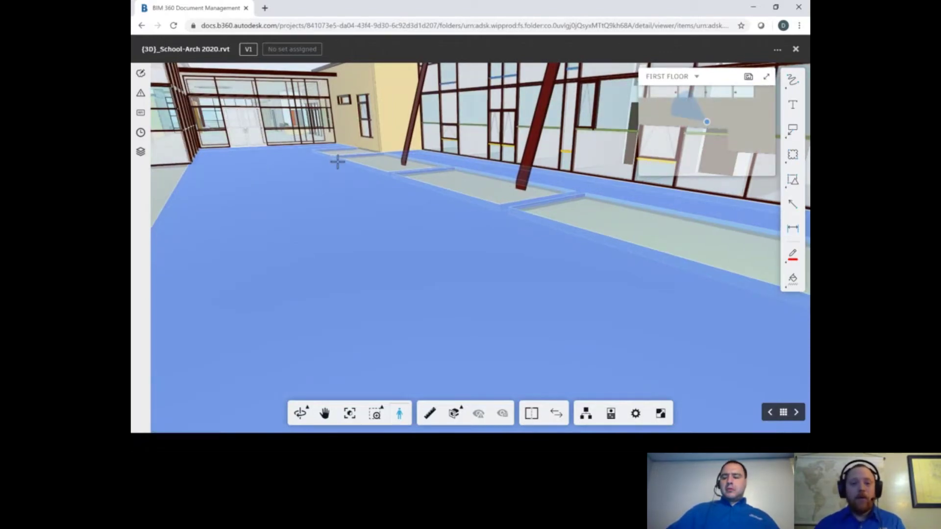
mouse_move(337, 161)
left_mouse_down()
mouse_move(556, 183)
mouse_move(382, 141)
mouse_move(305, 156)
mouse_move(224, 94)
mouse_move(278, 140)
left_mouse_up()
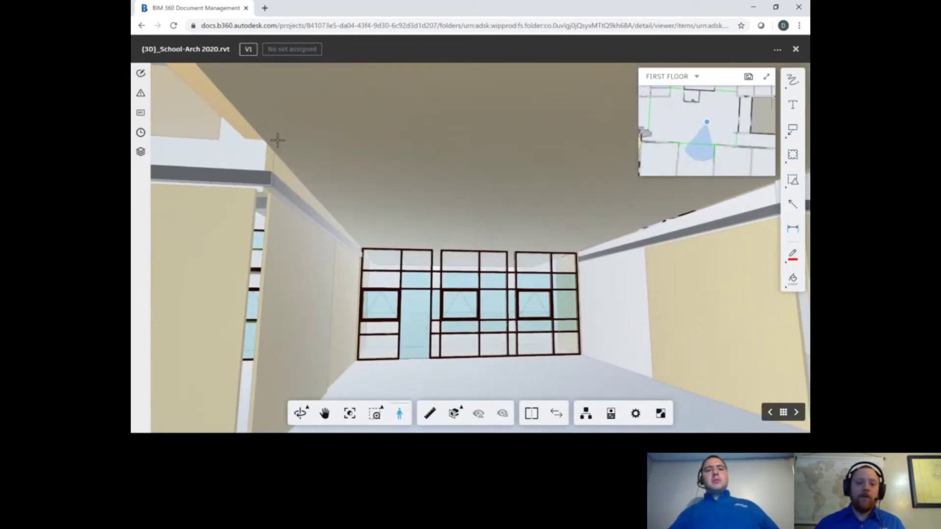
mouse_move(278, 140)
left_mouse_down()
mouse_move(531, 267)
mouse_move(248, 193)
left_mouse_up()
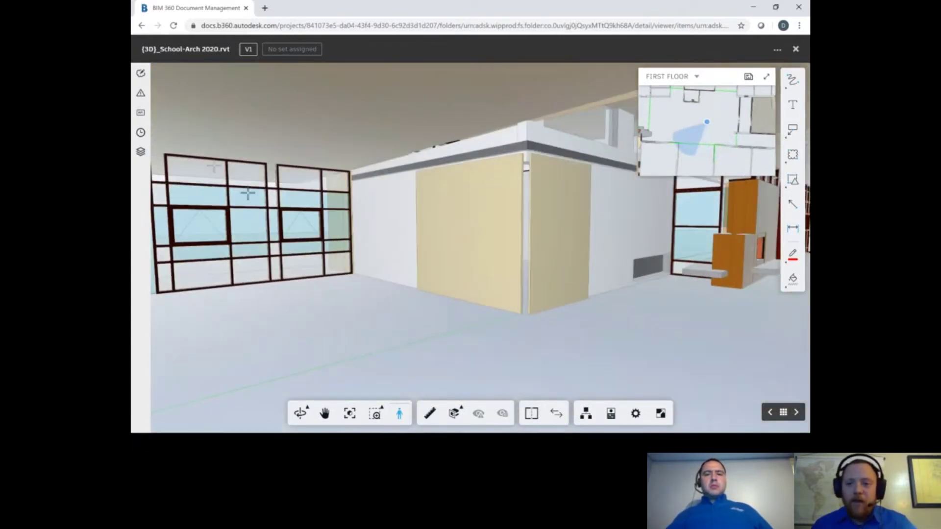
left_click(140, 93)
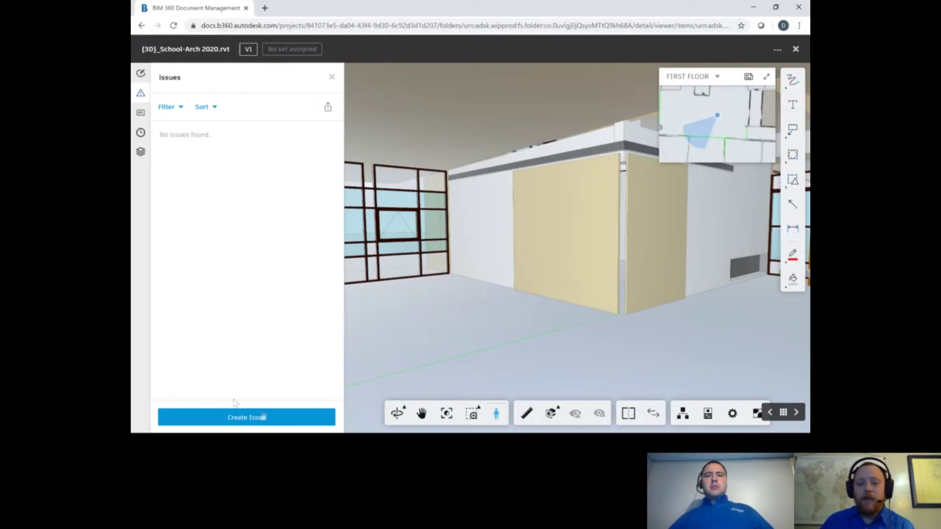
left_click(247, 418)
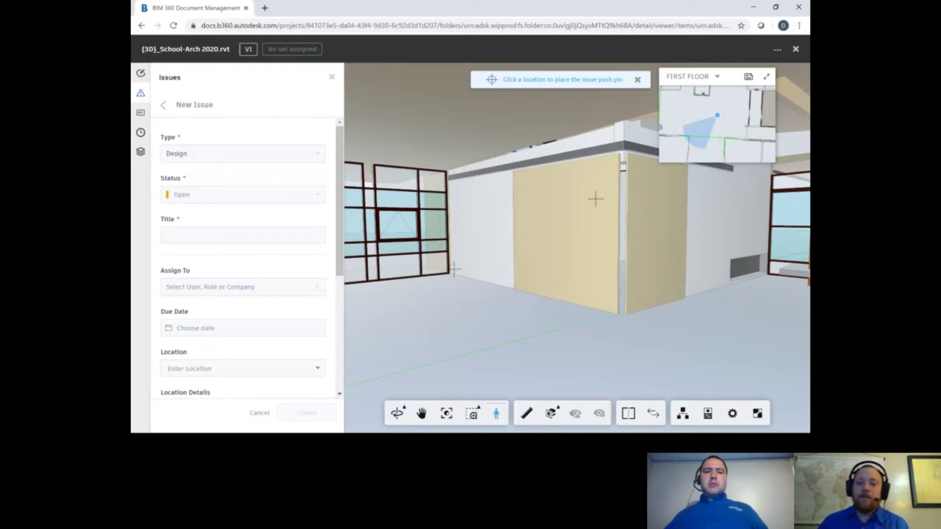
Step: Pin the issue on the beige wall, assign a team member, and set the due date to Mar 31
left_click(614, 156)
left_click(221, 230)
type("Wrong wall material")
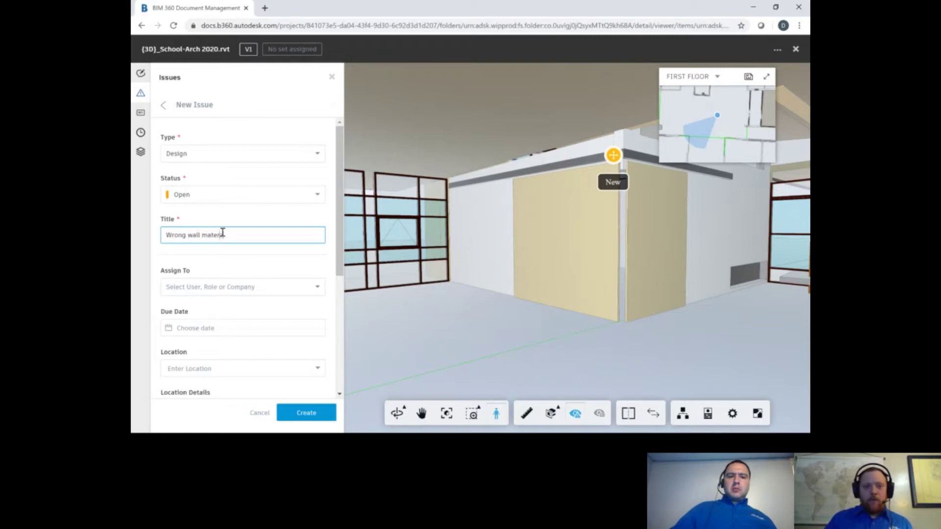
left_click(315, 289)
left_click(299, 287)
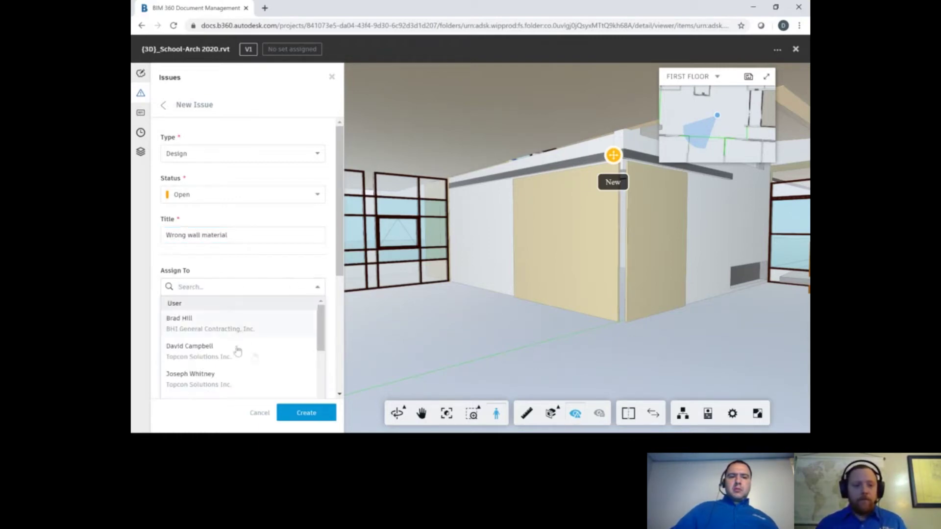
left_click(253, 376)
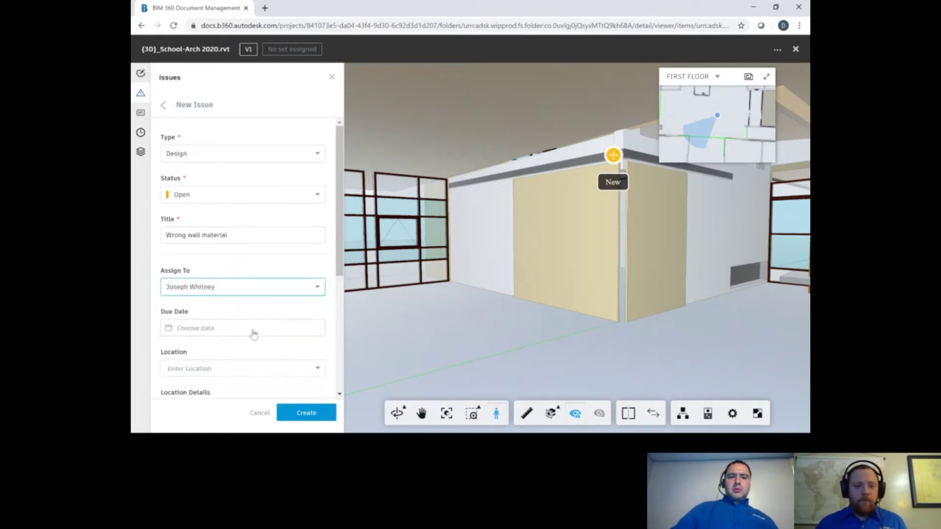
left_click(254, 330)
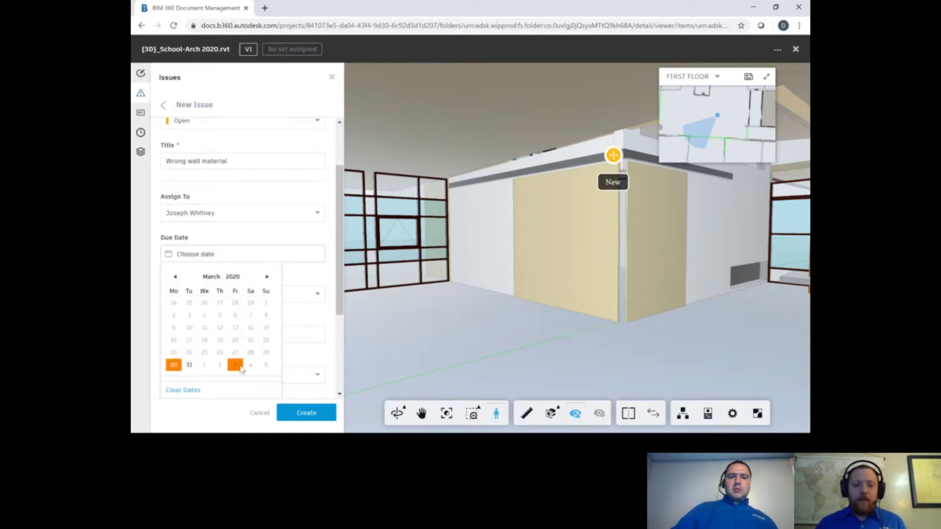
left_click(190, 365)
scroll(258, 319, "down", 3)
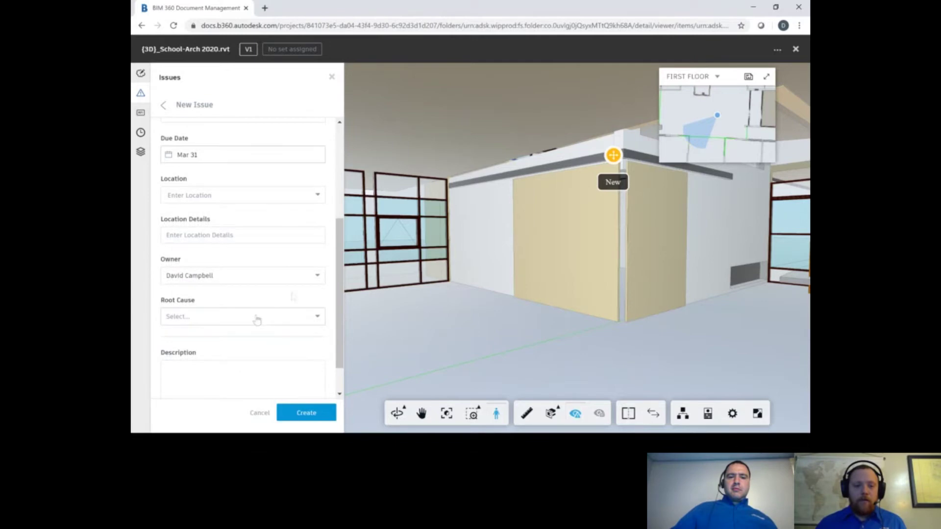
Step: Set root cause Design Deficiency, add a description, create issue #31, and close the viewer
left_click(308, 318)
scroll(283, 349, "down", 1)
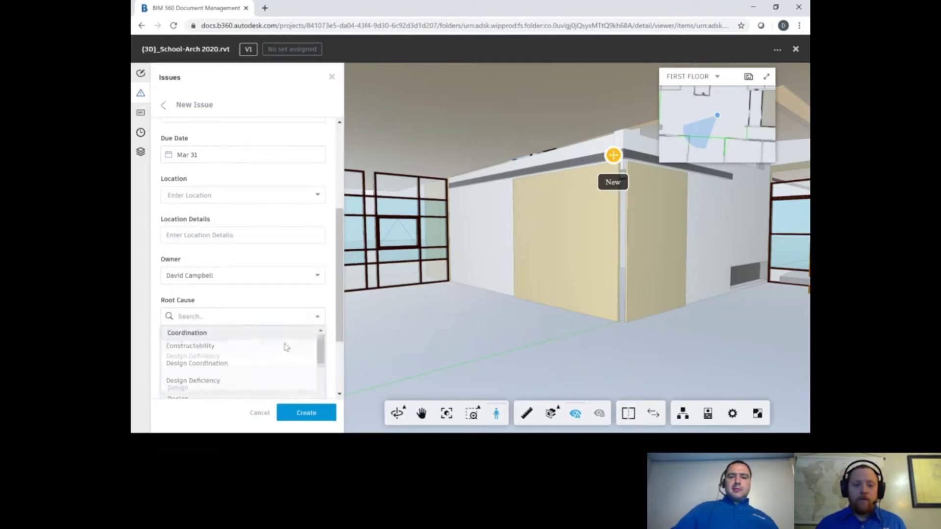
scroll(260, 360, "up", 2)
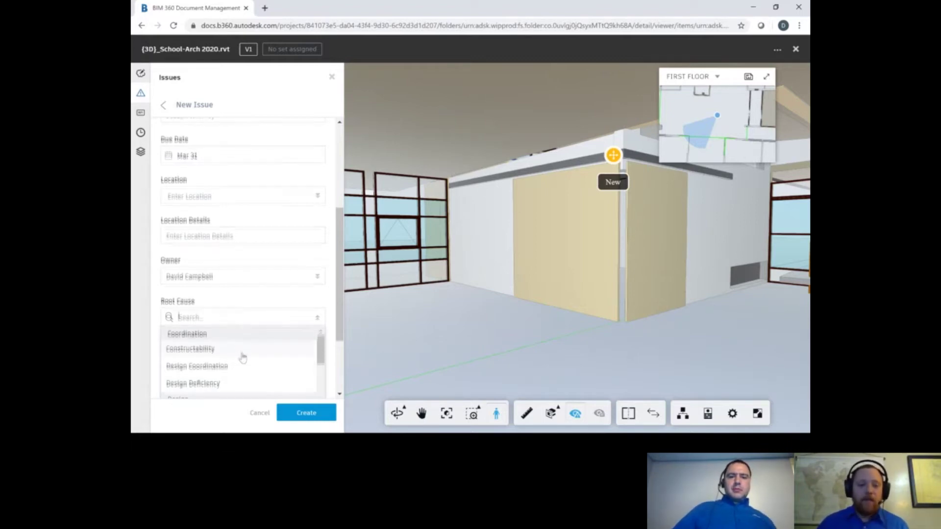
scroll(244, 345, "up", 2)
scroll(340, 347, "down", 3)
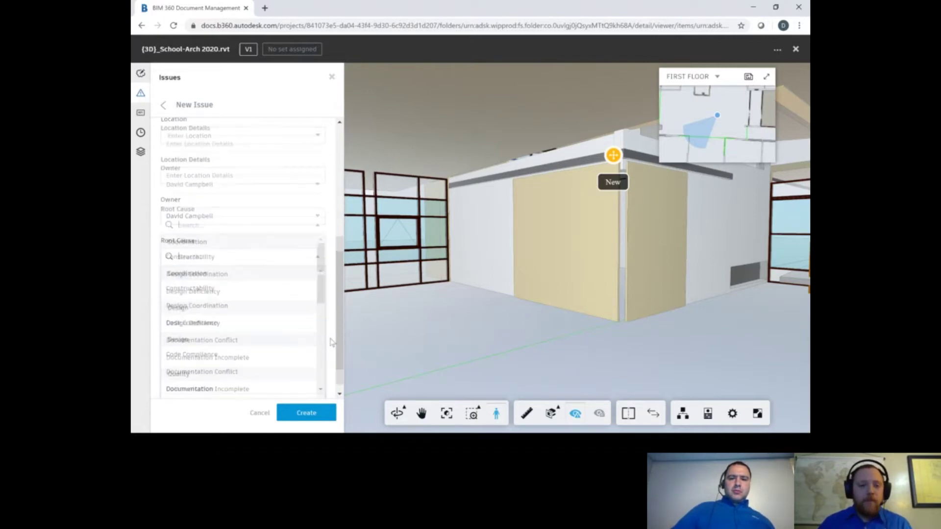
left_click(231, 283)
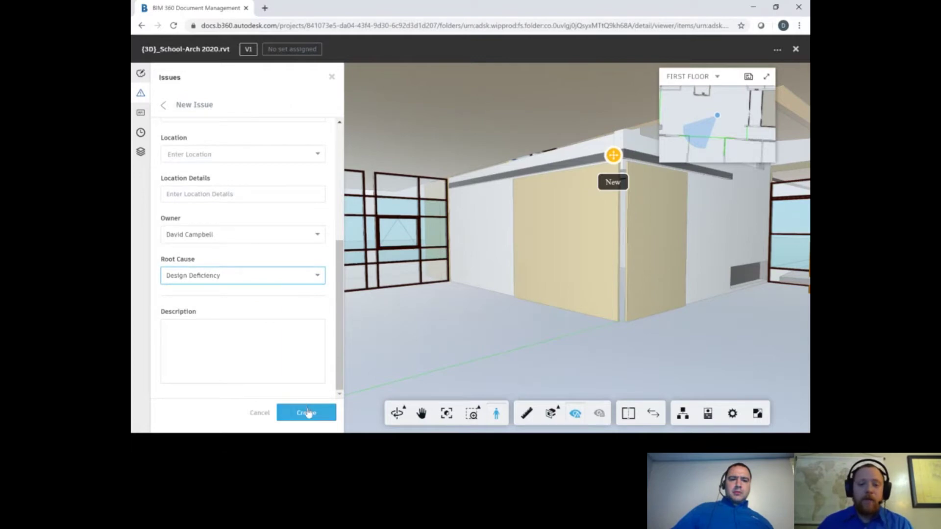
left_click(268, 355)
type("Wrong wall color, please change to white")
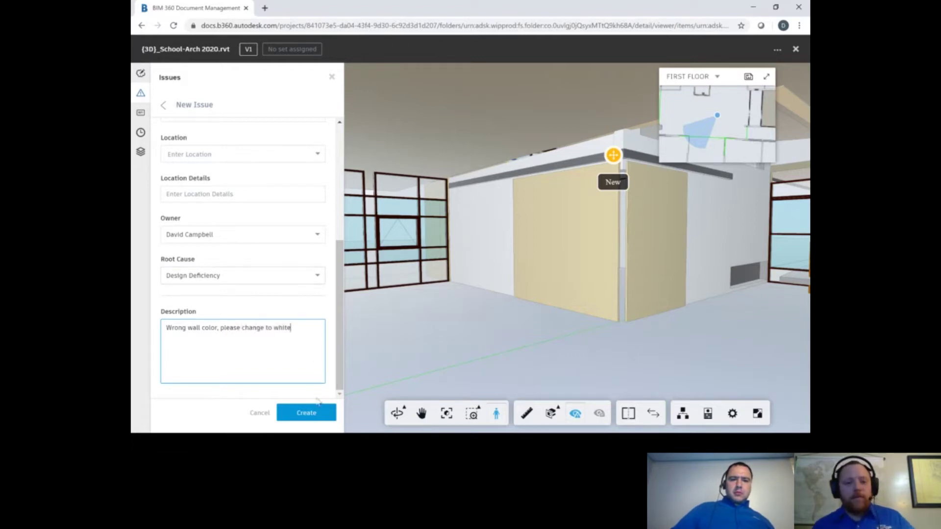
left_click(306, 412)
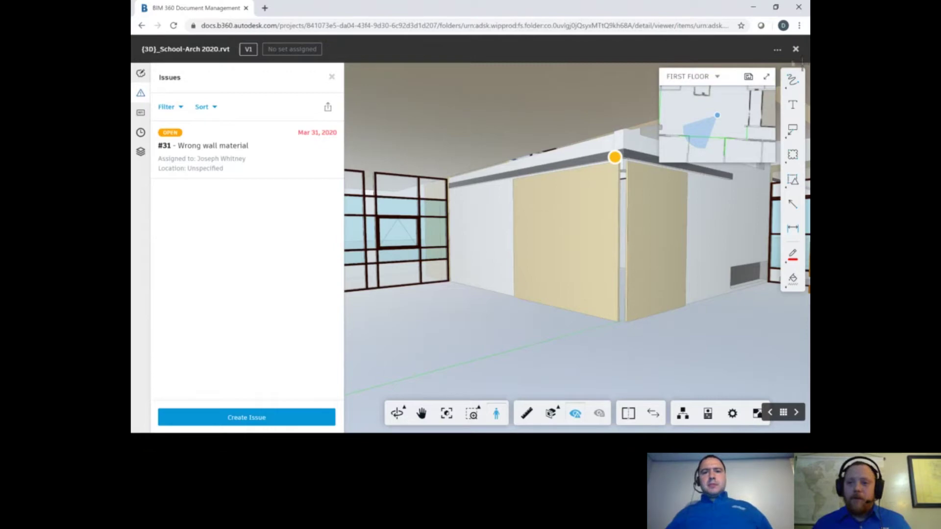
left_click(794, 50)
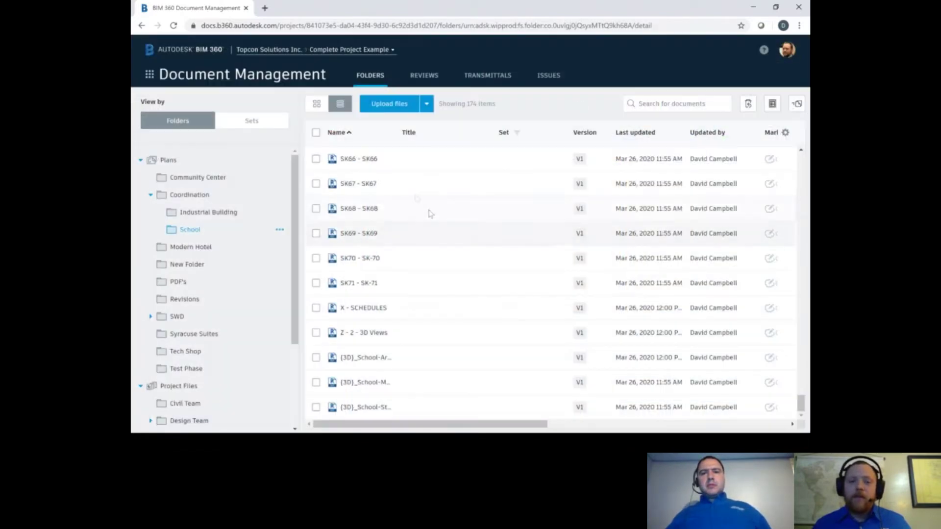
scroll(376, 287, "up", 5)
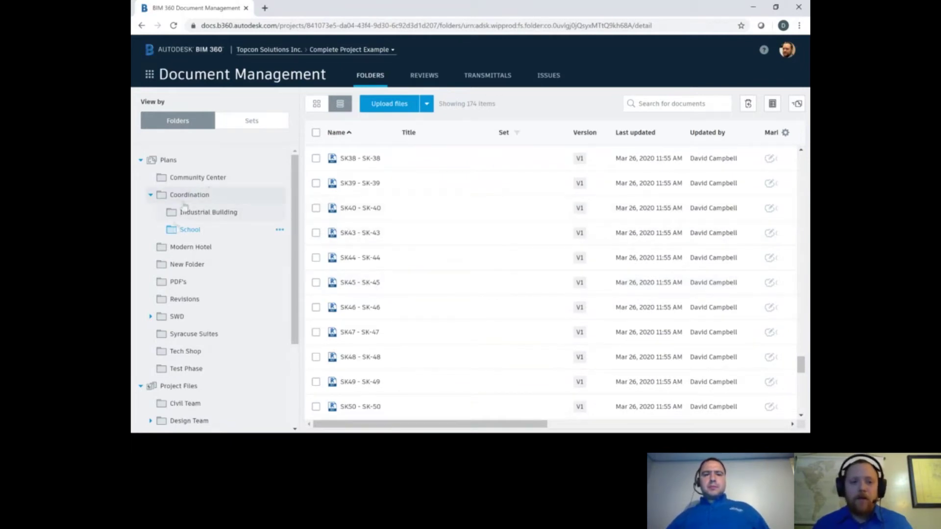
Step: Open the 46-sheet PDF folder, view sheet A1.1.1 with its markups, then close it
left_click(179, 282)
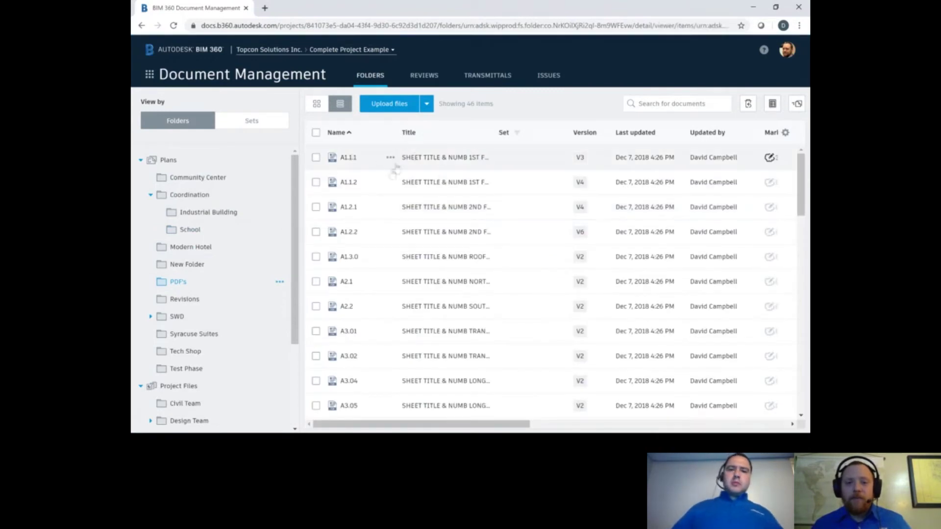
left_click(392, 159)
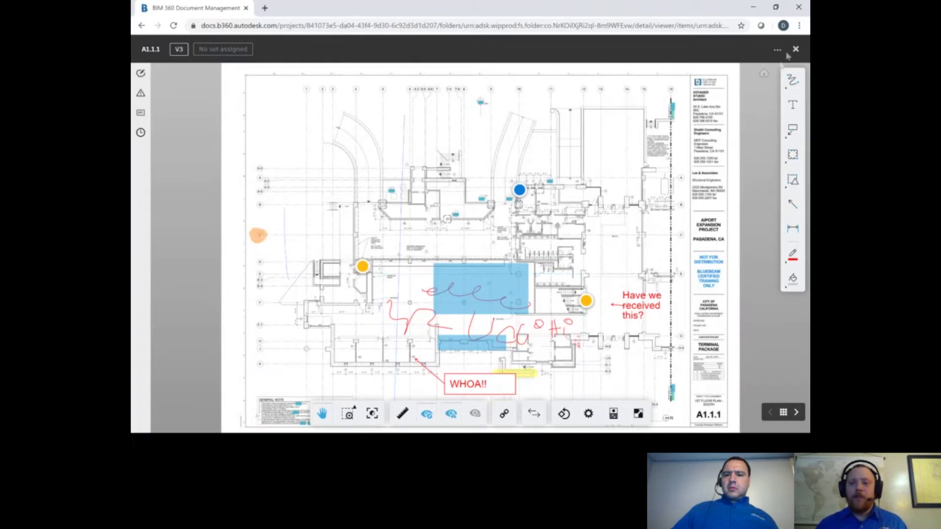
left_click(798, 49)
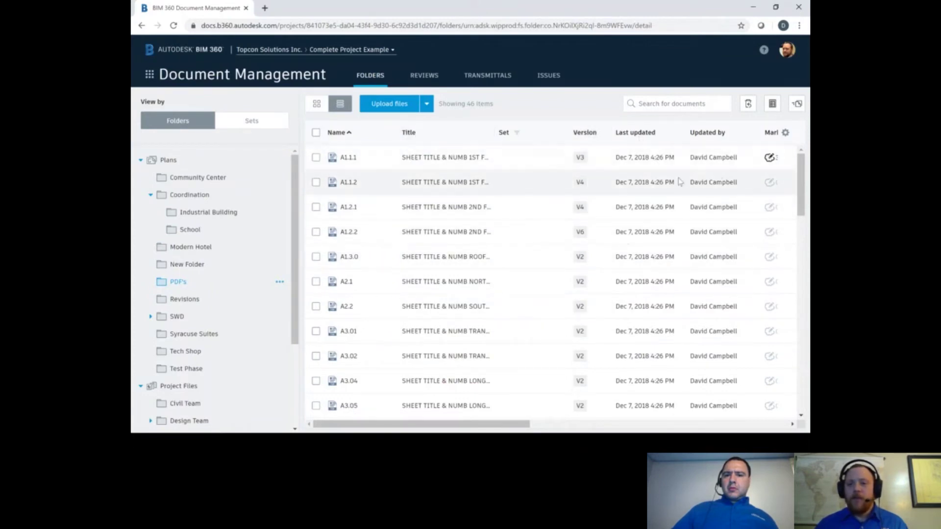
left_click_drag(518, 424, 736, 425)
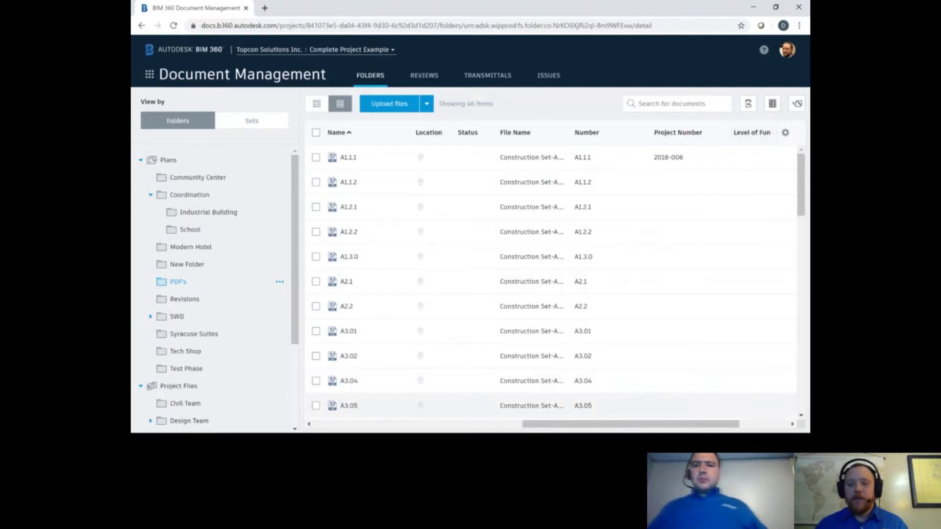
left_click_drag(661, 425, 412, 420)
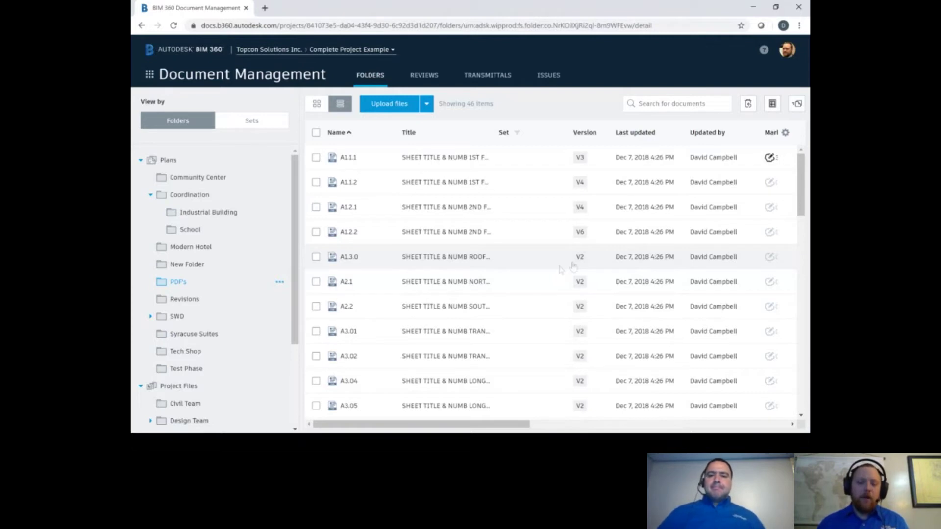
Step: Open the PDF folder's actions menu with its subfolder, upload, permissions and title block options
left_click(281, 282)
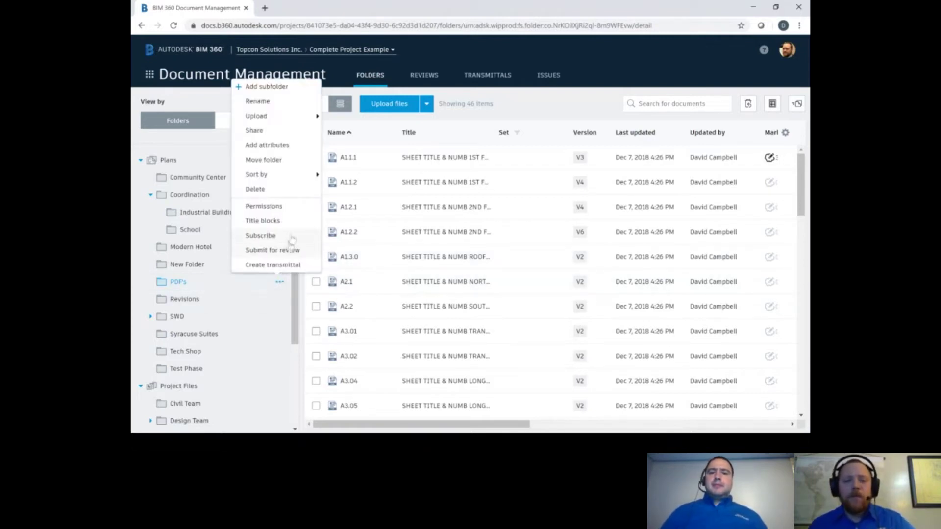
Step: Open the PDF folder's title blocks, inspect the Typical titleblock 2 definition, then close it
left_click(263, 221)
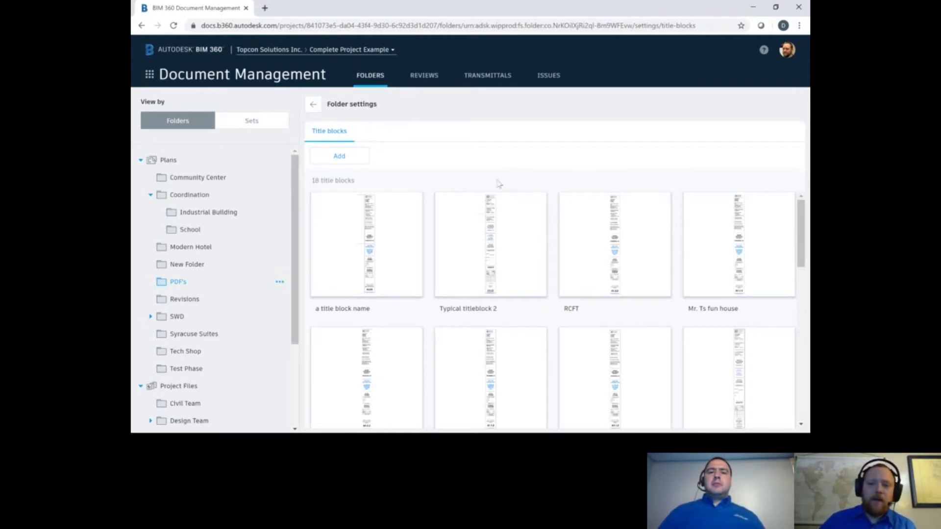
left_click(474, 239)
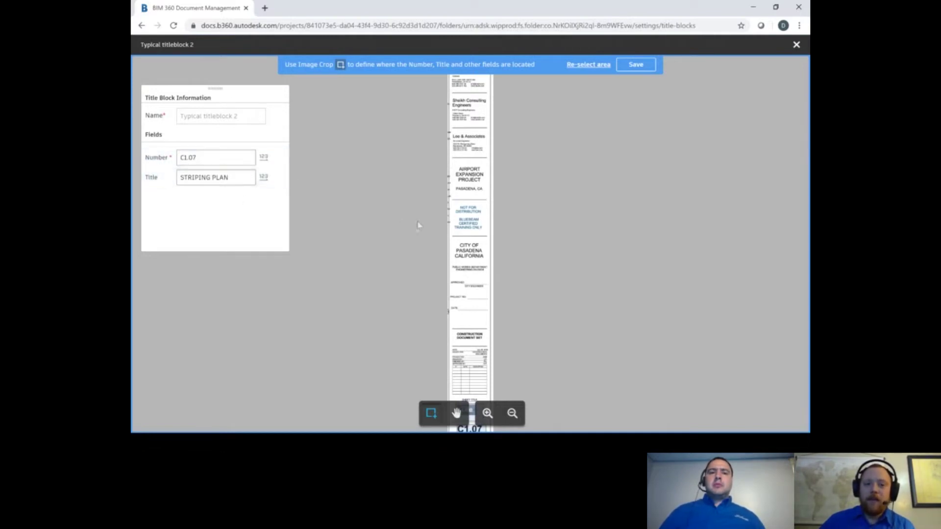
scroll(471, 221, "down", 3)
scroll(471, 294, "up", 5)
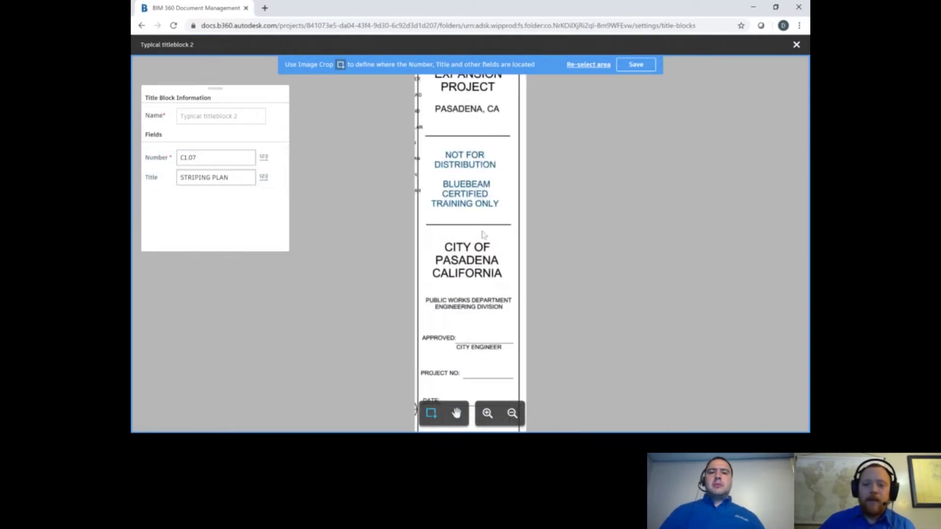
scroll(484, 234, "down", 5)
scroll(471, 353, "down", 2)
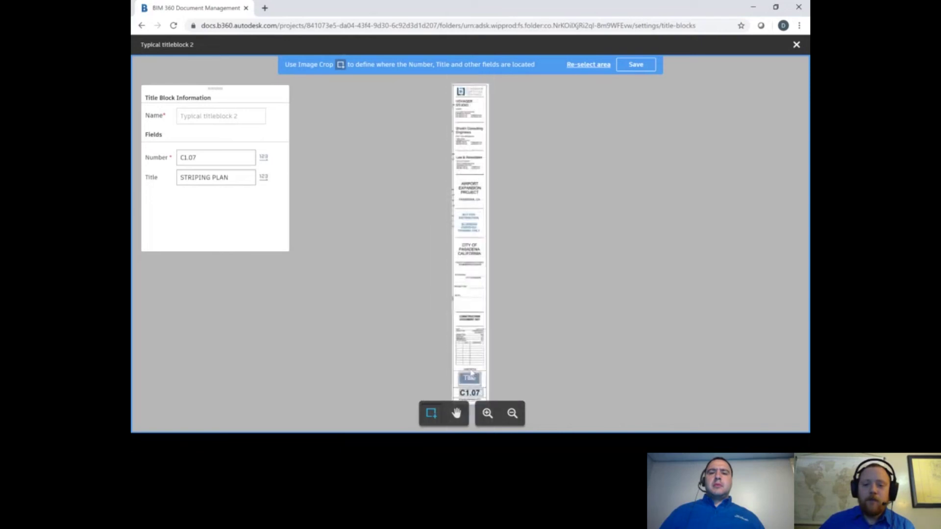
scroll(470, 371, "down", 2)
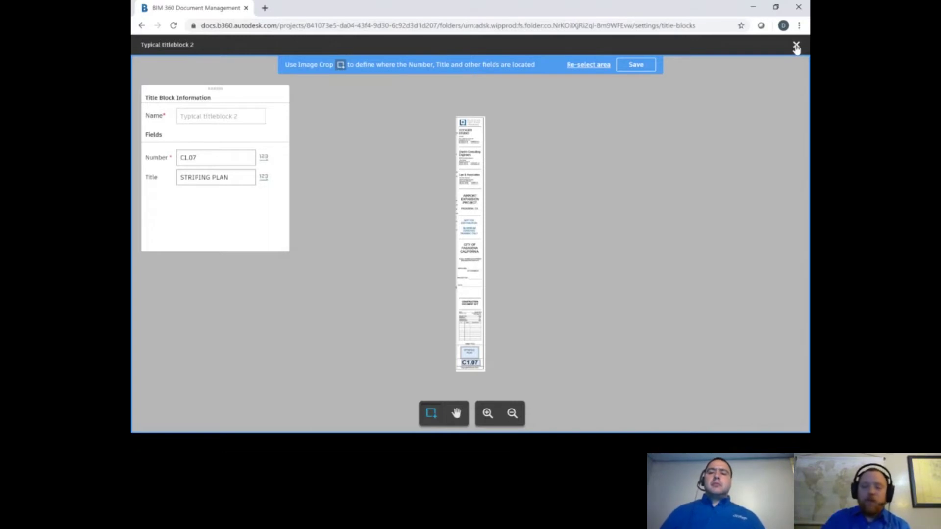
left_click(796, 47)
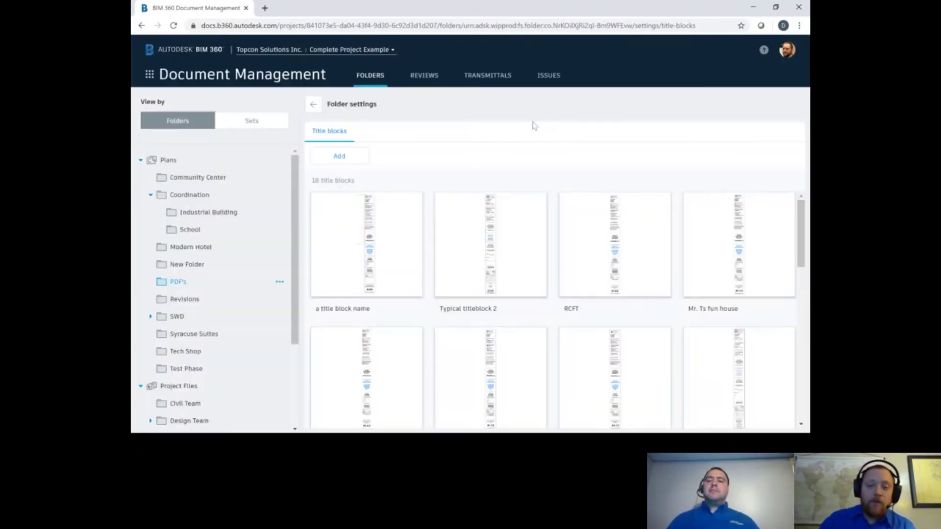
Step: Check who has permissions on the Community Center folder, then close that panel
left_click(314, 104)
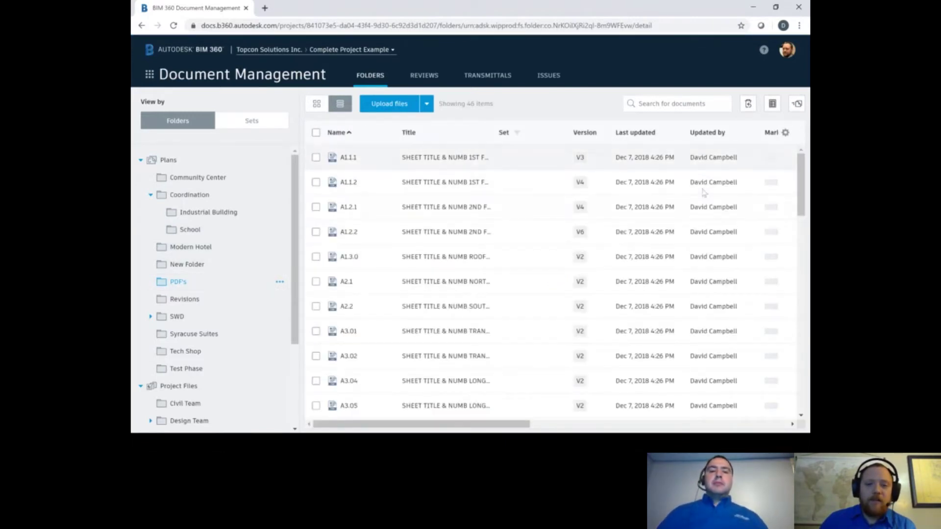
left_click(280, 282)
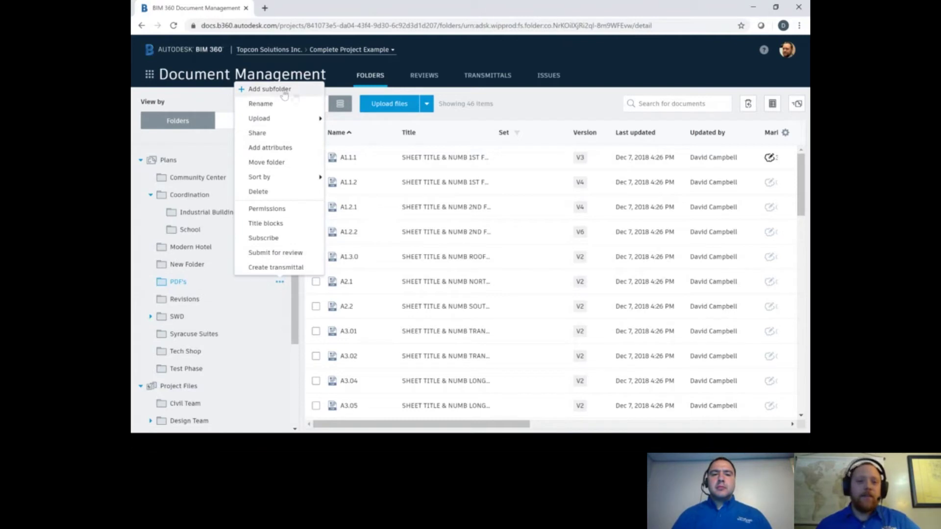
left_click(280, 161)
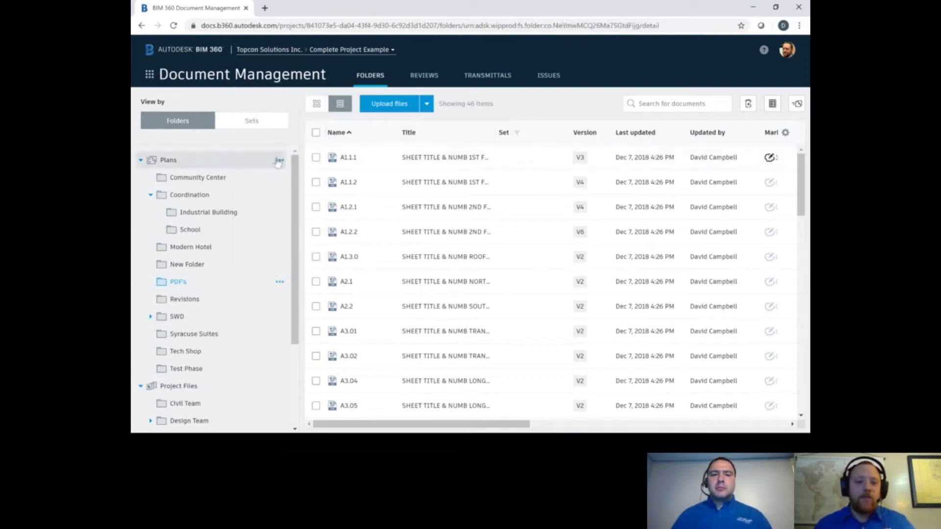
left_click(280, 161)
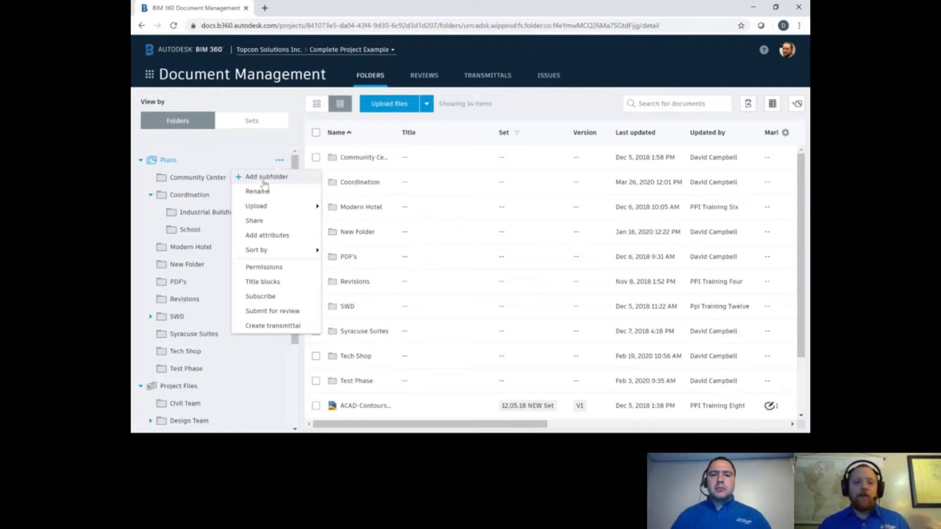
left_click(211, 180)
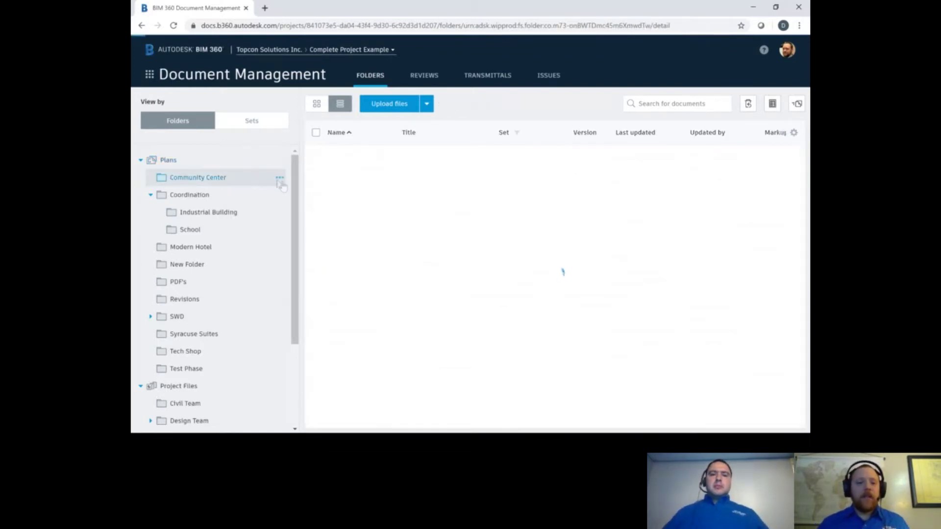
left_click(279, 178)
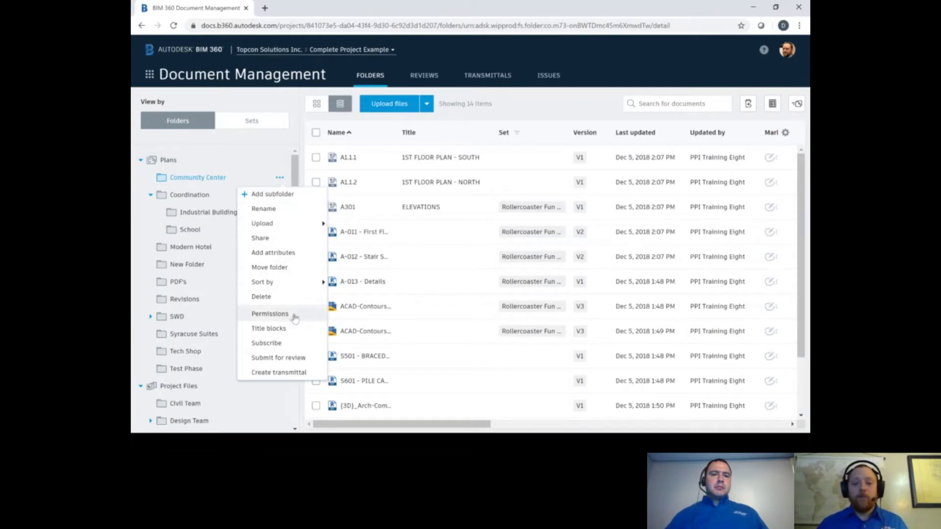
left_click(271, 313)
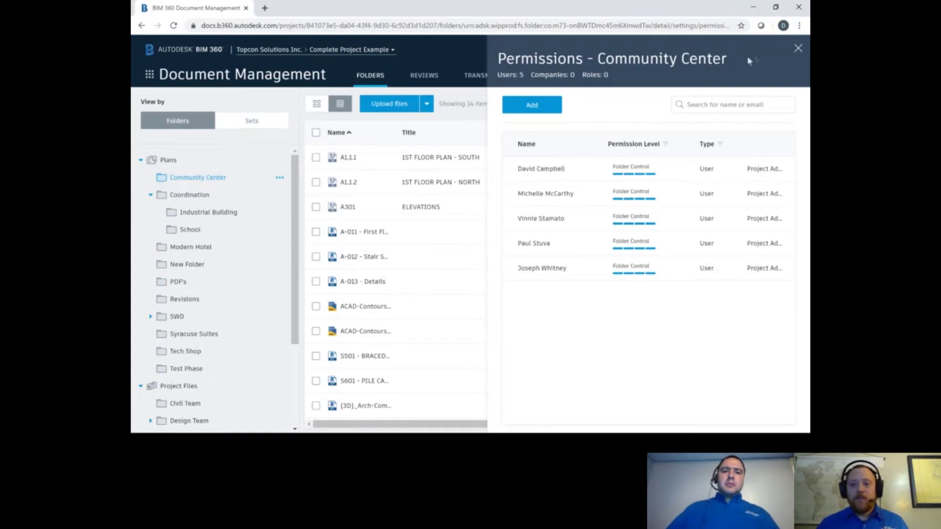
left_click(796, 50)
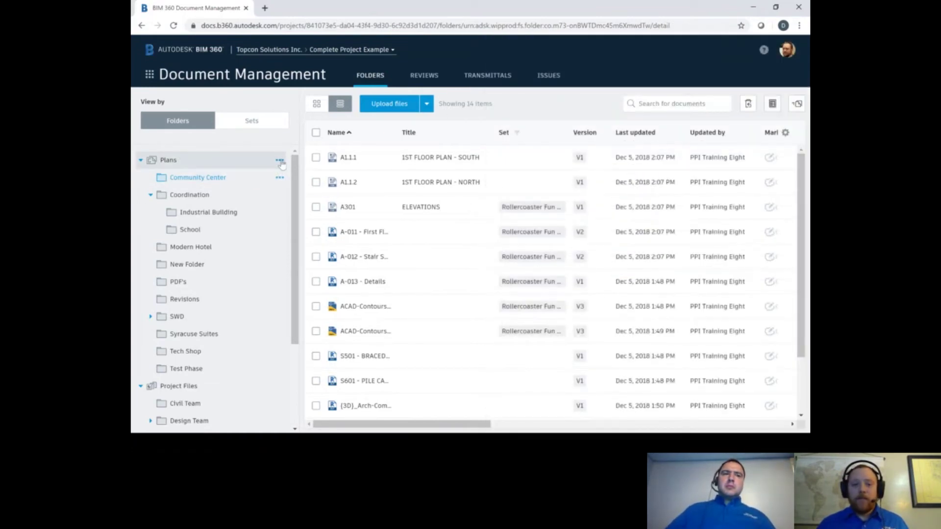
Step: Check the Plans folder permissions, then bring its actions menu up again
left_click(279, 160)
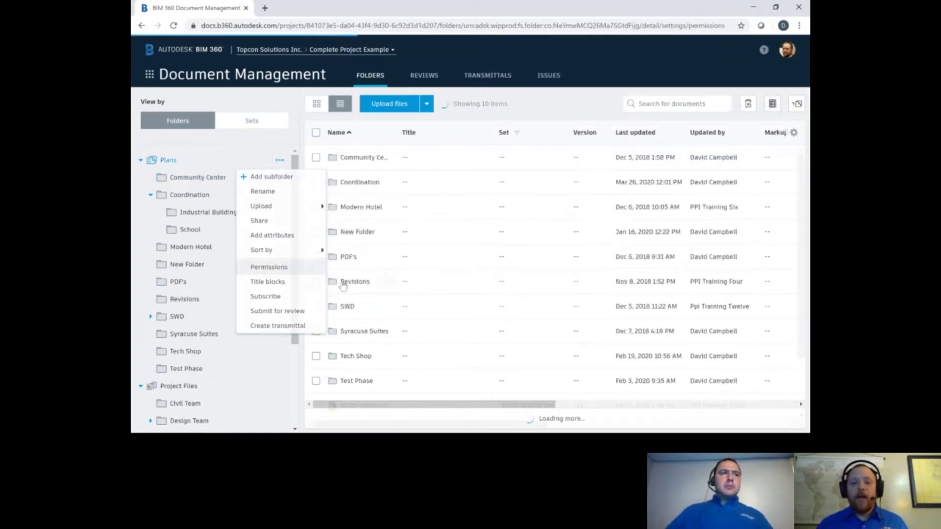
left_click(270, 266)
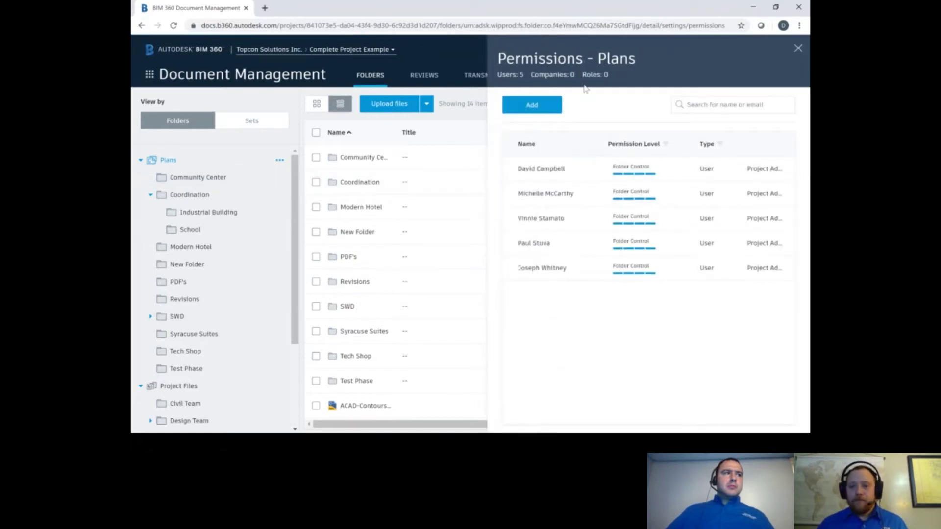
left_click(799, 49)
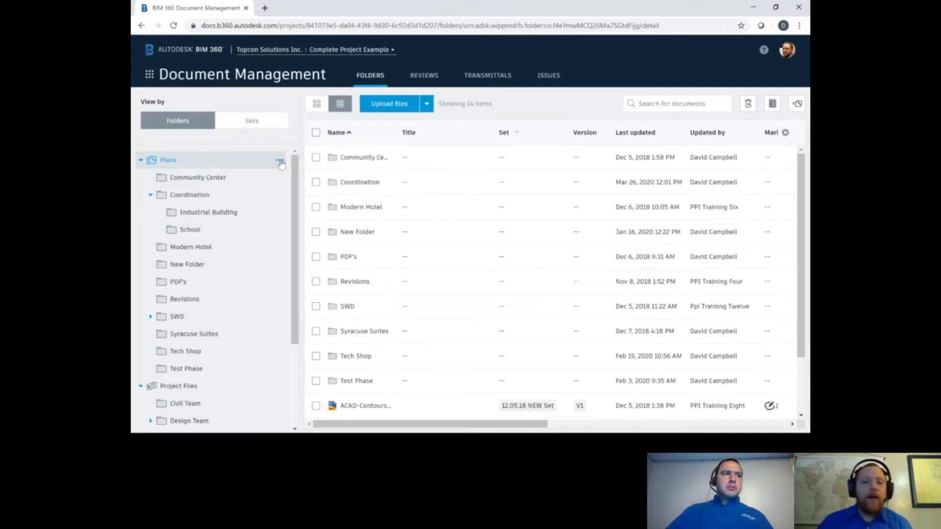
left_click(280, 160)
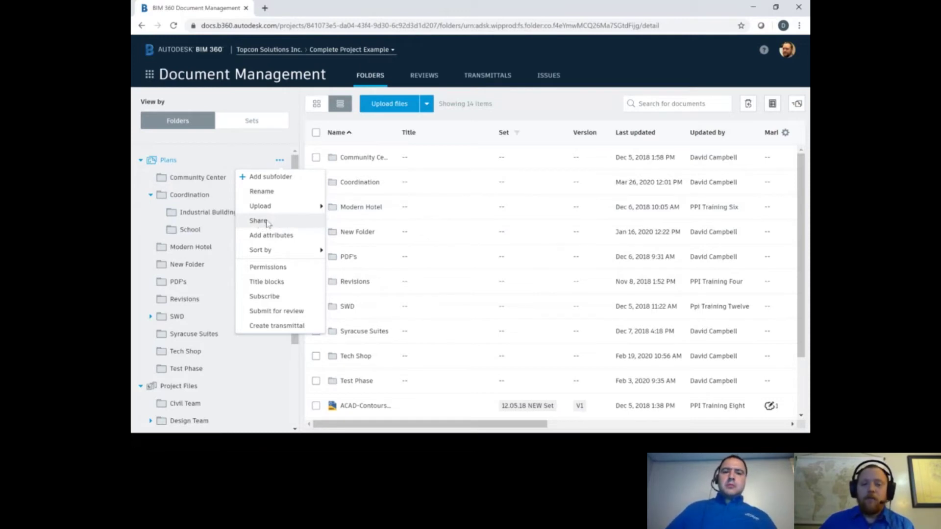
left_click(259, 221)
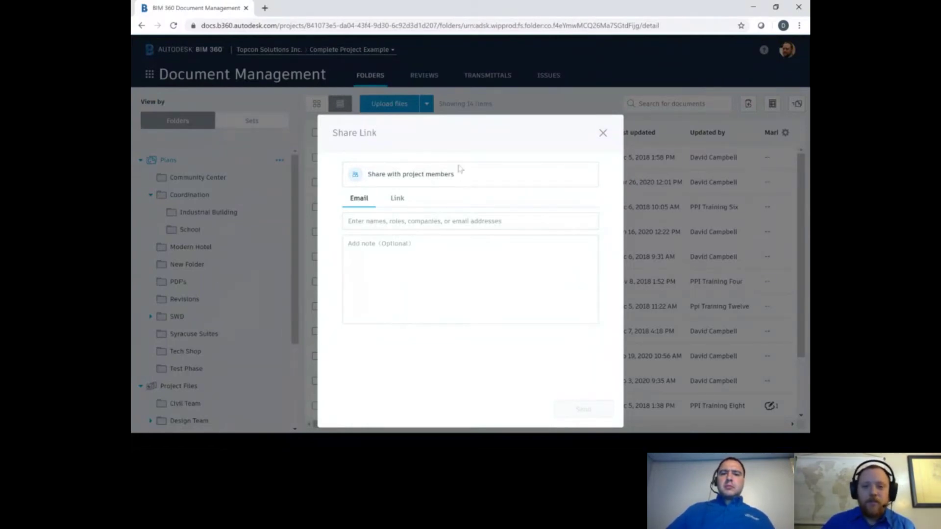
left_click(398, 199)
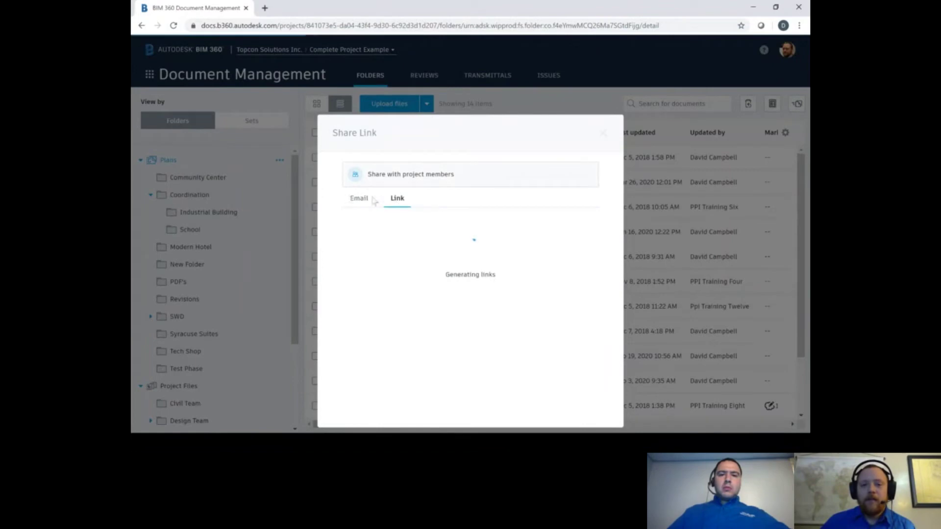
left_click(603, 133)
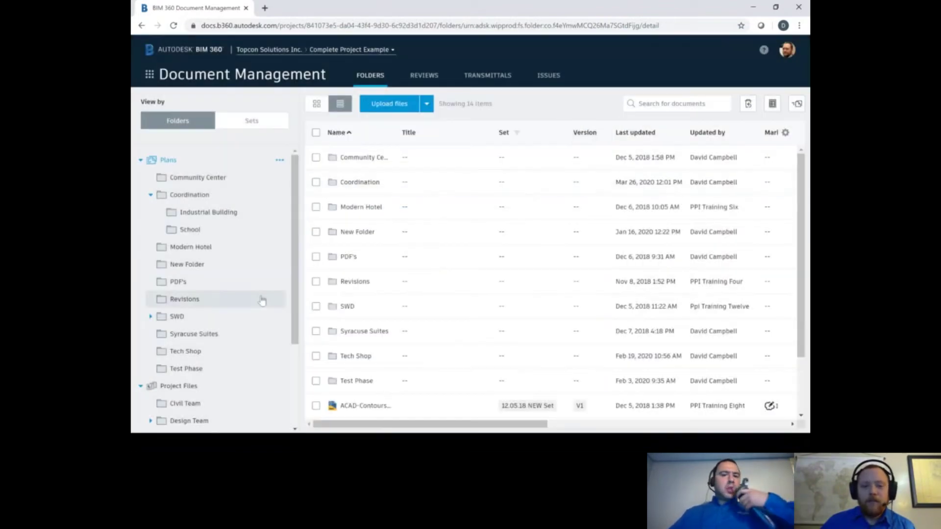
left_click(281, 160)
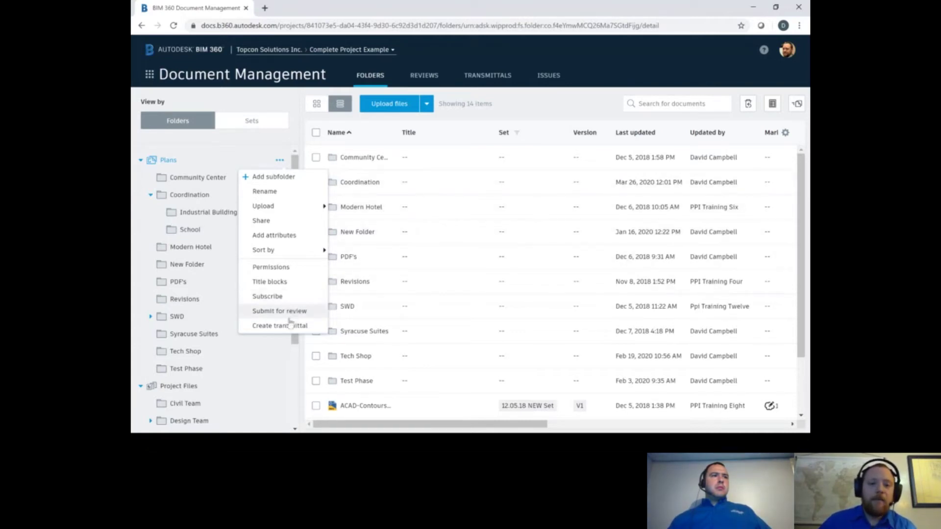
Step: Preview the School folder's submit-for-review form and approval workflows, then cancel without submitting
left_click(190, 194)
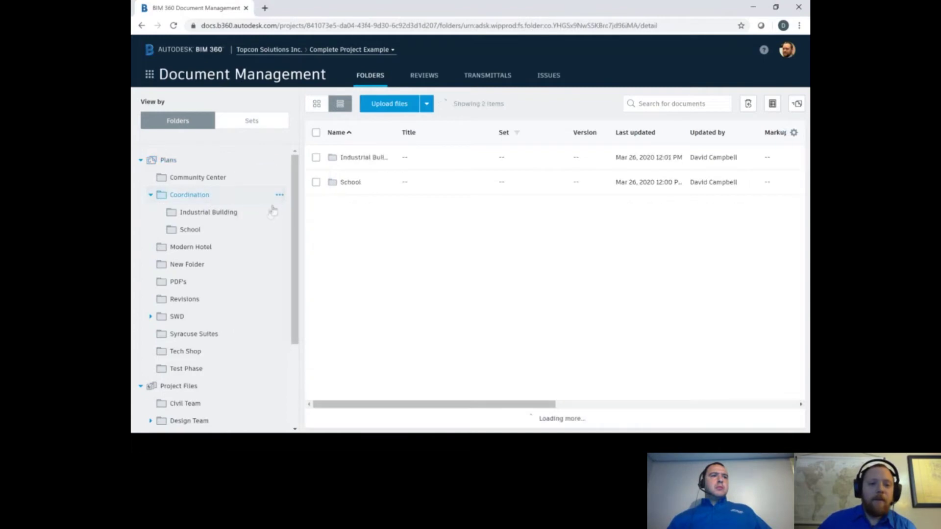
left_click(279, 230)
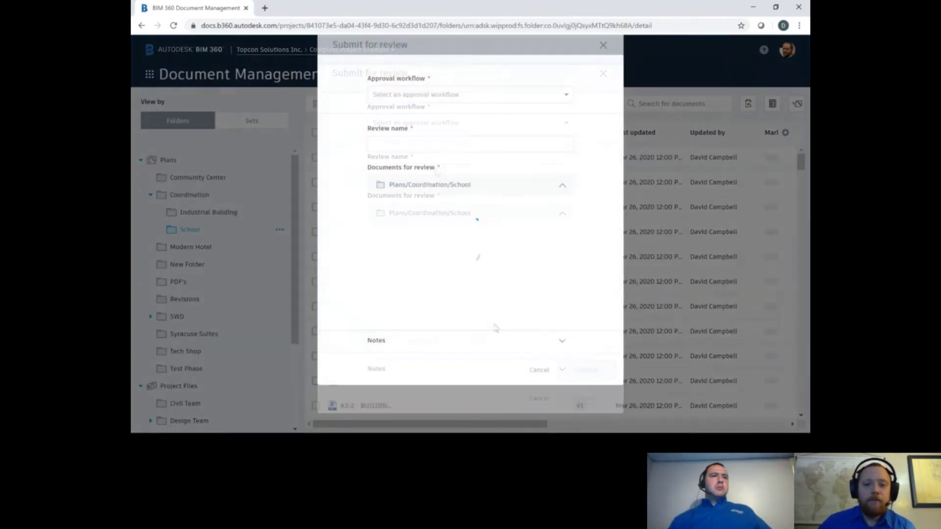
left_click(562, 125)
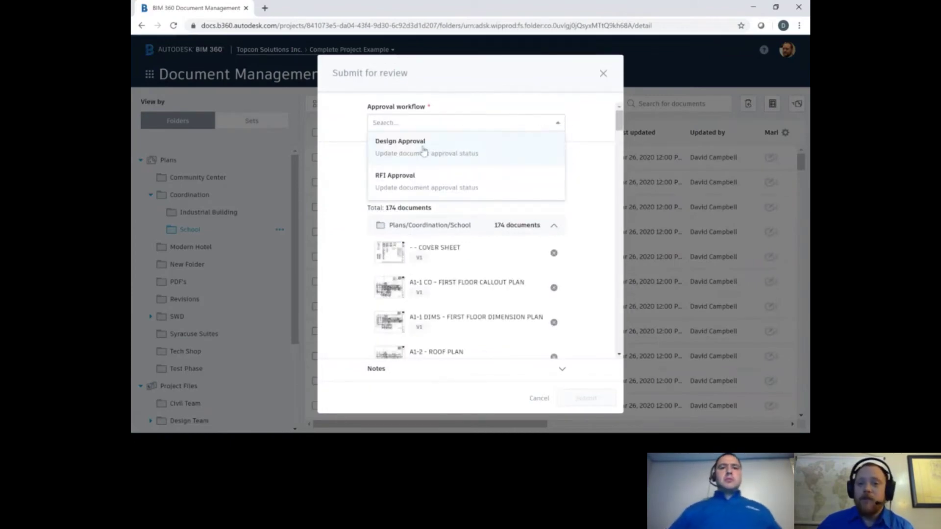
left_click(588, 142)
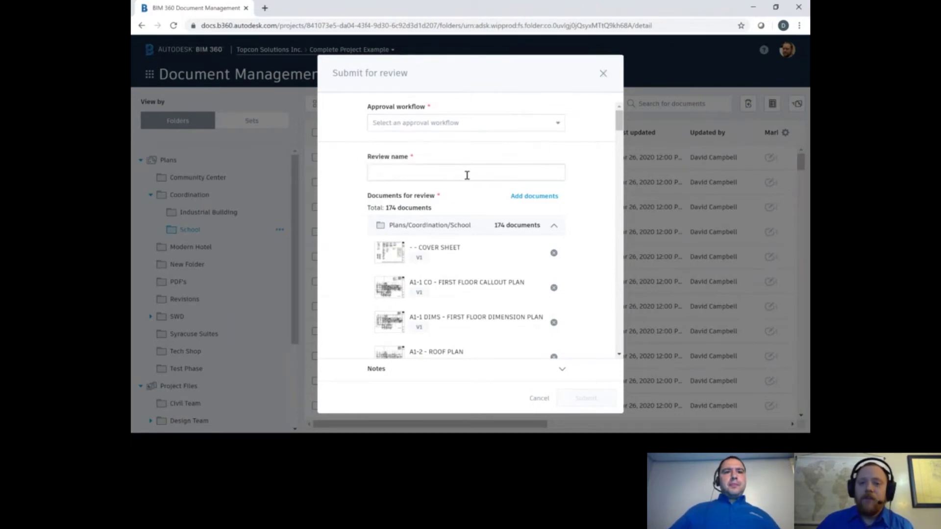
scroll(515, 229, "down", 5)
scroll(515, 228, "down", 5)
scroll(514, 229, "down", 5)
scroll(517, 232, "down", 5)
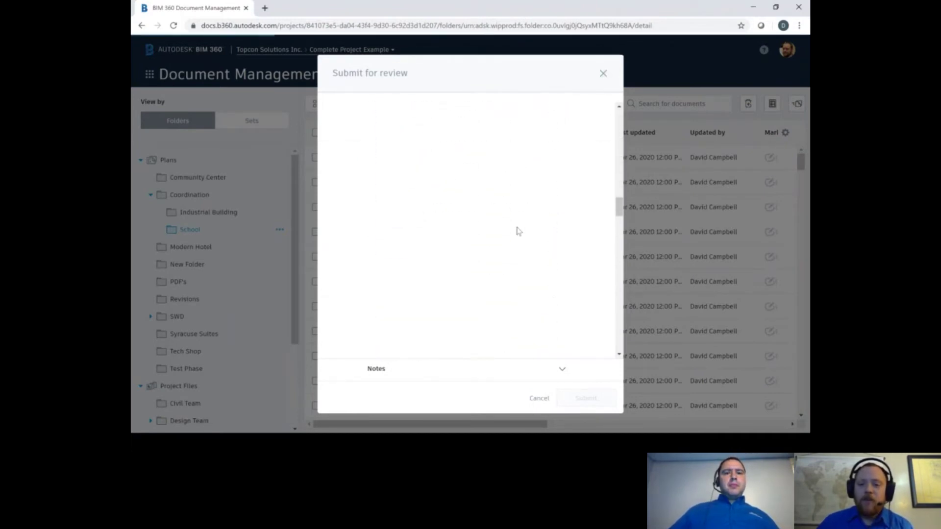
scroll(517, 232, "down", 5)
scroll(517, 232, "down", 5)
scroll(518, 232, "down", 3)
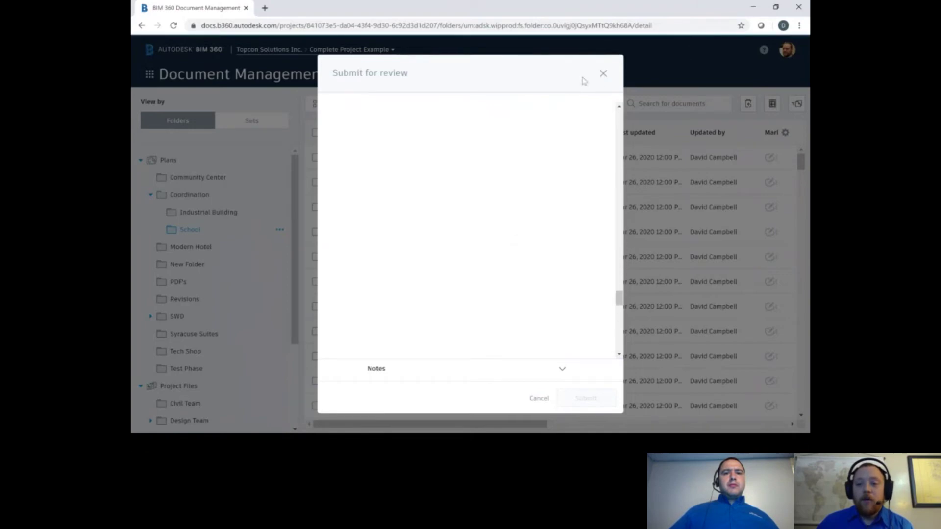
left_click(603, 74)
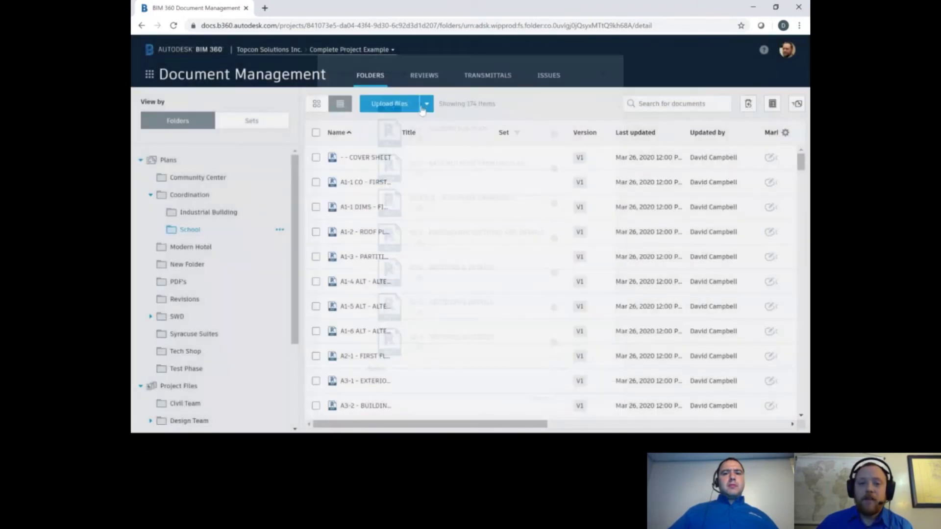
Step: Check the Reviews list with one open and one closed review, then return to Folders
left_click(424, 75)
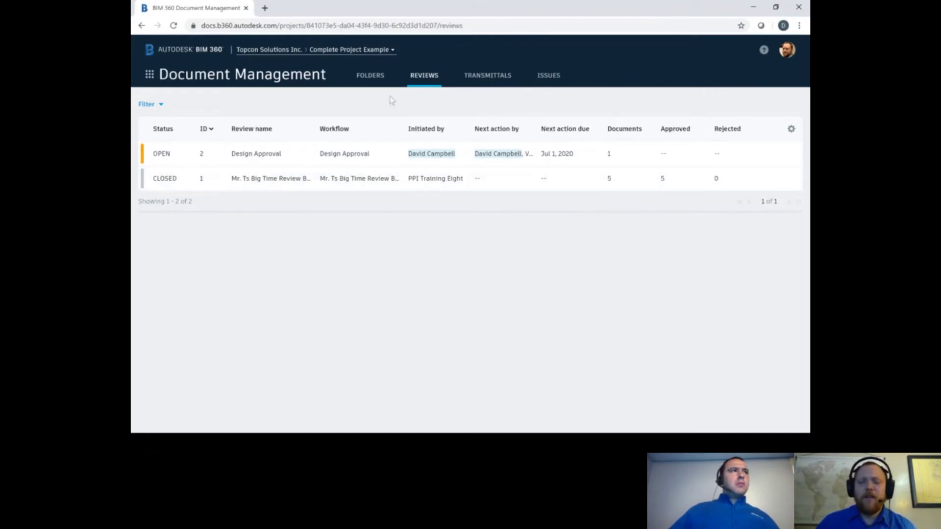
left_click(370, 75)
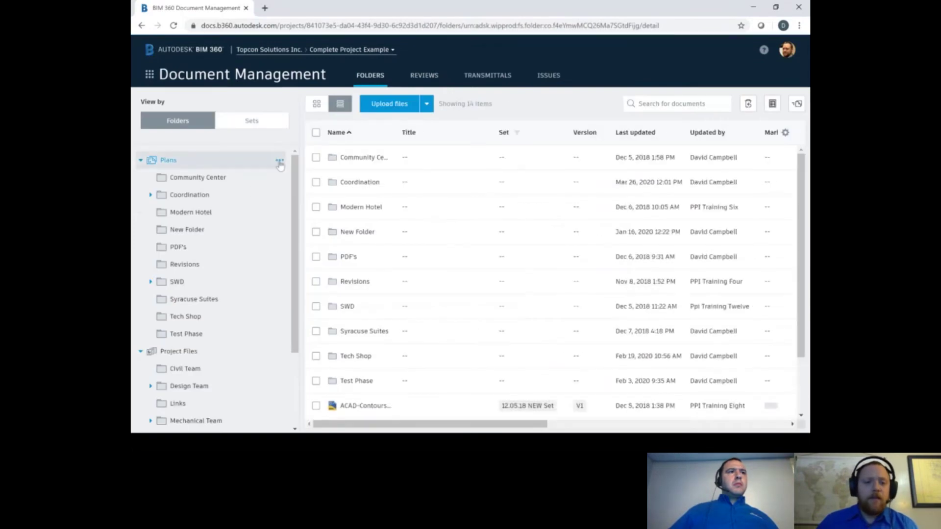
Step: Preview a Coordination transmittal form and its view permissions, cancel it, then show the Transmittals list
left_click(279, 160)
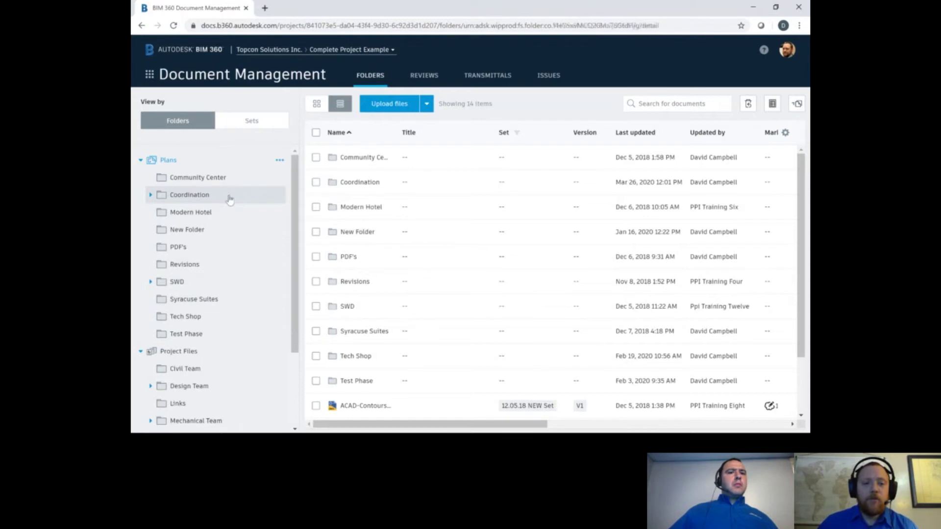
left_click(190, 194)
left_click(280, 194)
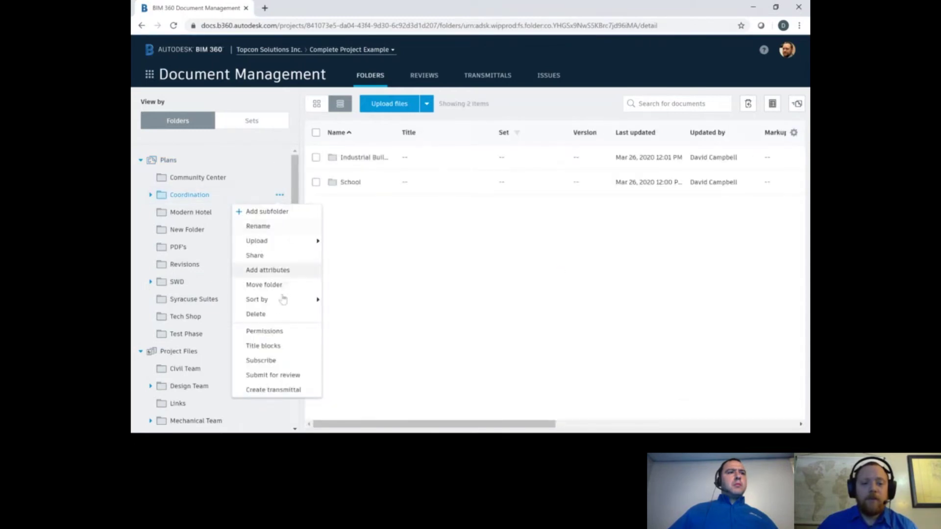
left_click(273, 390)
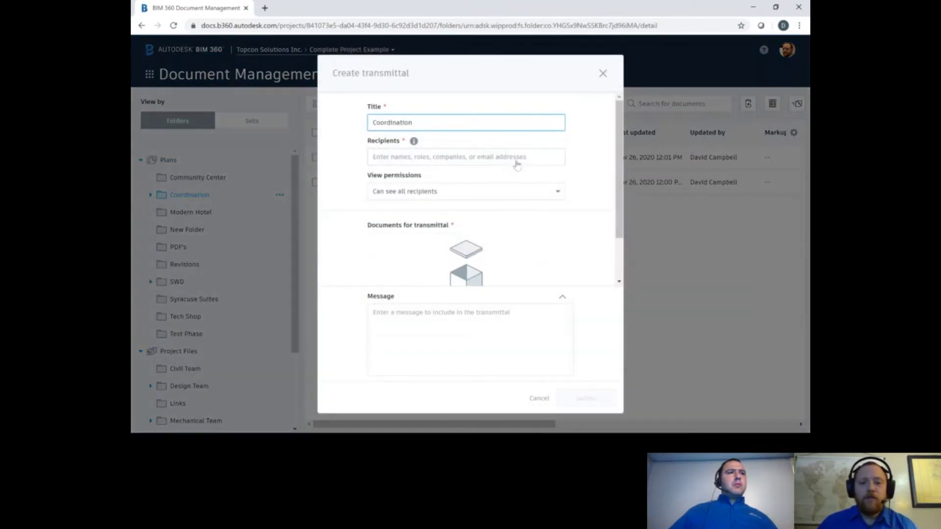
left_click(503, 193)
left_click(596, 171)
scroll(596, 172, "down", 2)
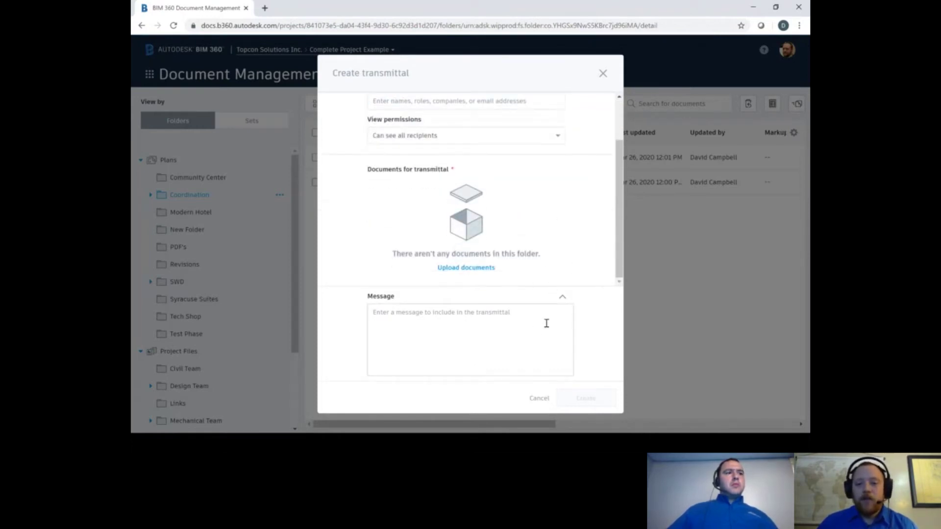
left_click(539, 398)
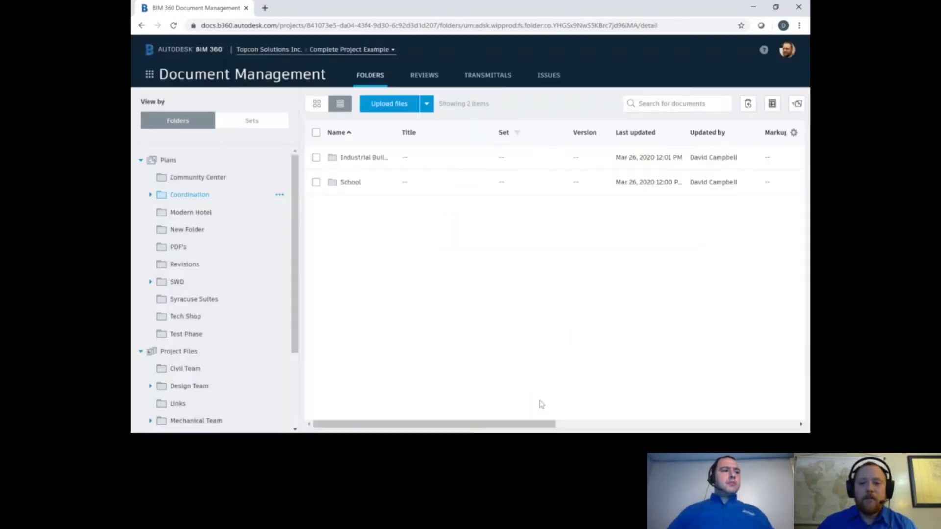
left_click(486, 76)
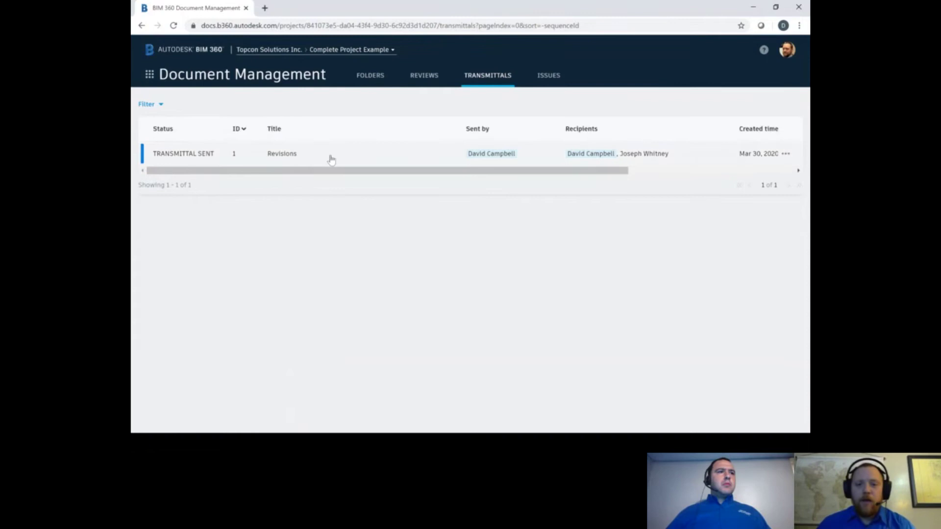
Step: Review transmittal #1 Revisions details, then show the Issues list of 19 issues
left_click(331, 156)
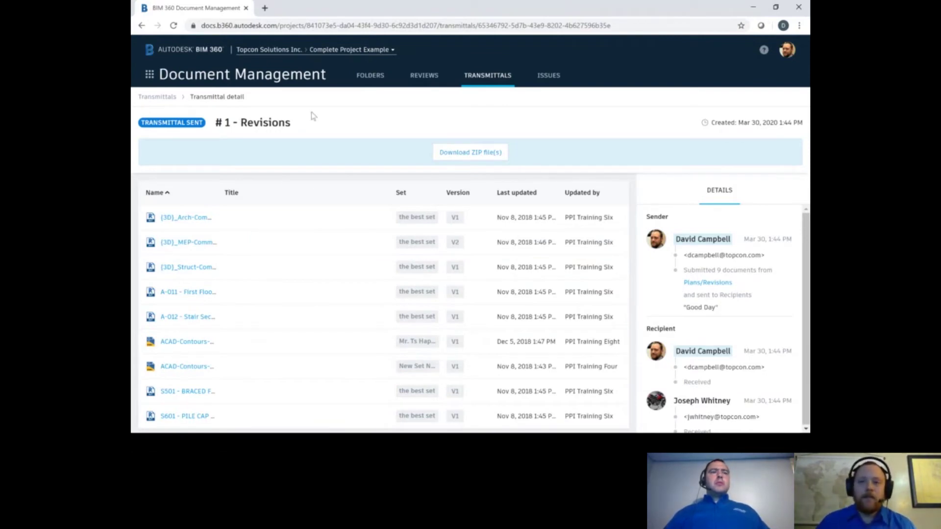
left_click(150, 75)
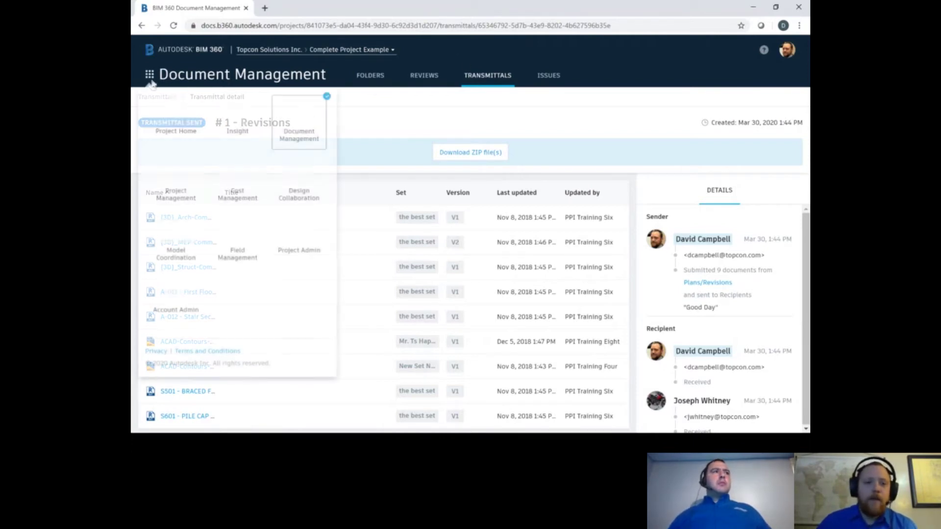
left_click(550, 75)
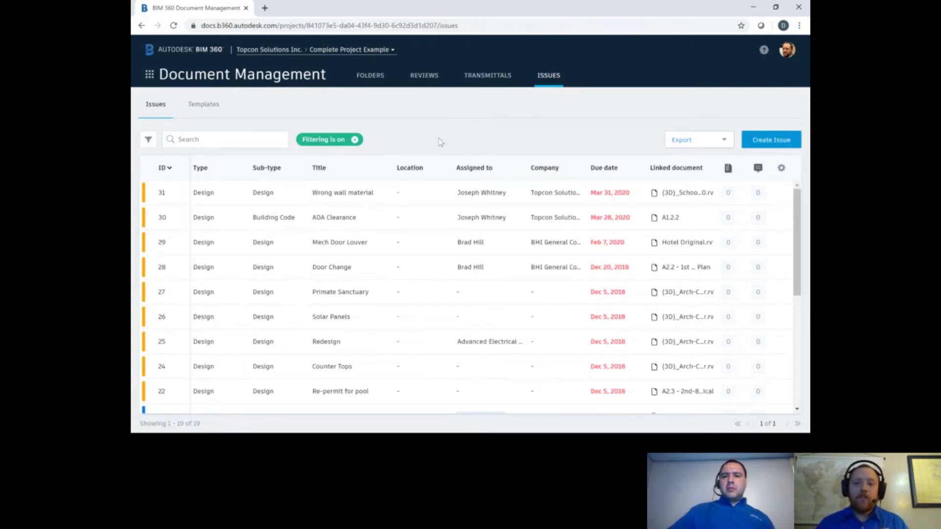
left_click(149, 75)
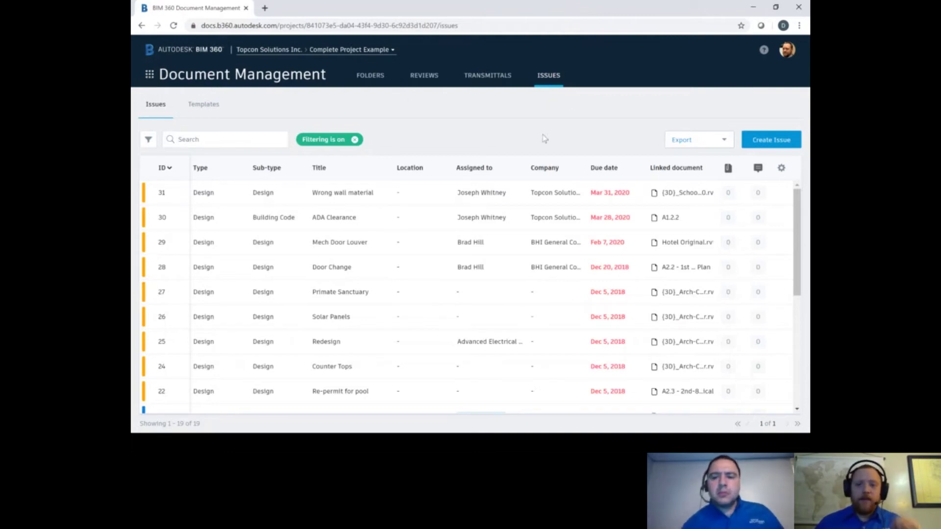
Step: Browse the Create New Issue form and issue types, cancel, then return to Document Management
left_click(774, 140)
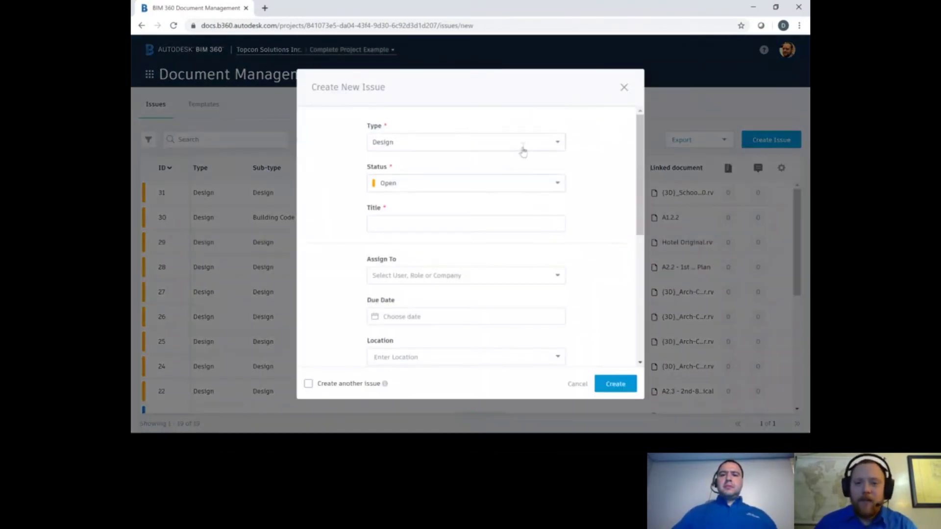
left_click(524, 145)
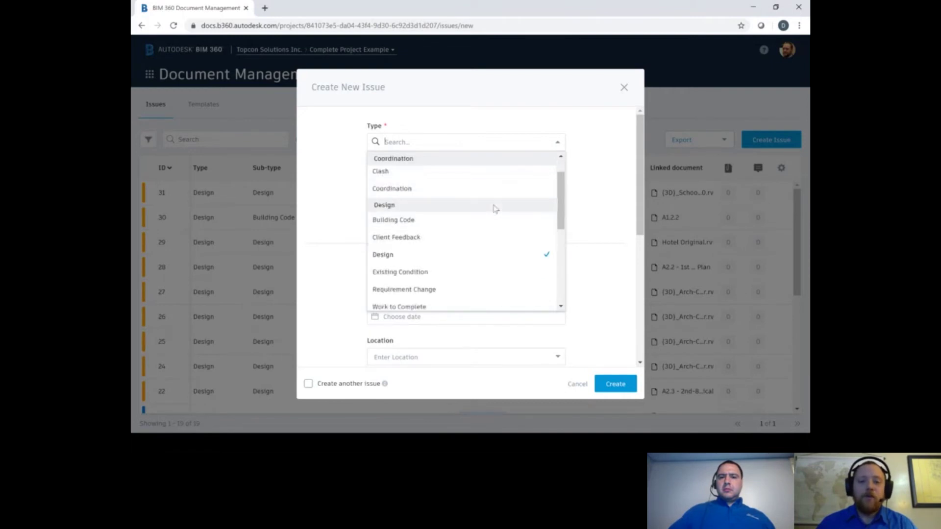
scroll(463, 233, "down", 3)
scroll(461, 216, "down", 3)
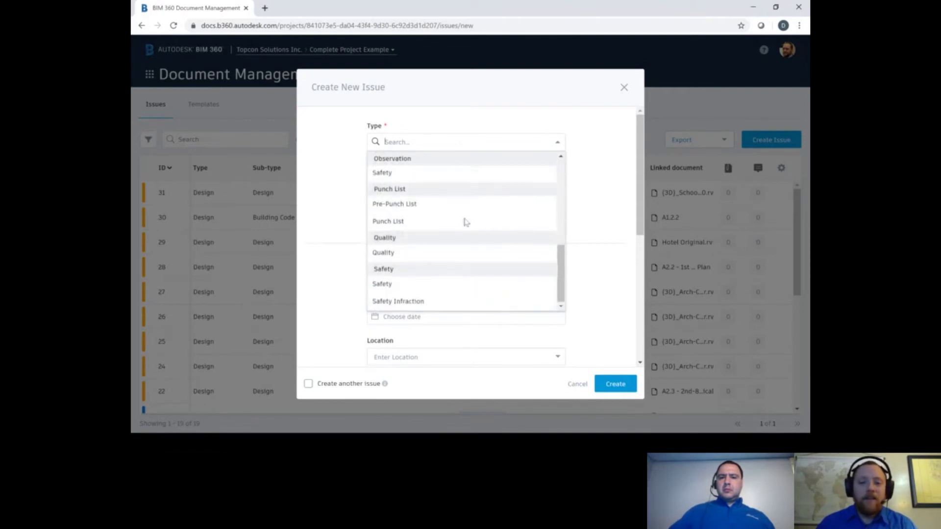
scroll(463, 220, "down", 5)
scroll(478, 221, "down", 1)
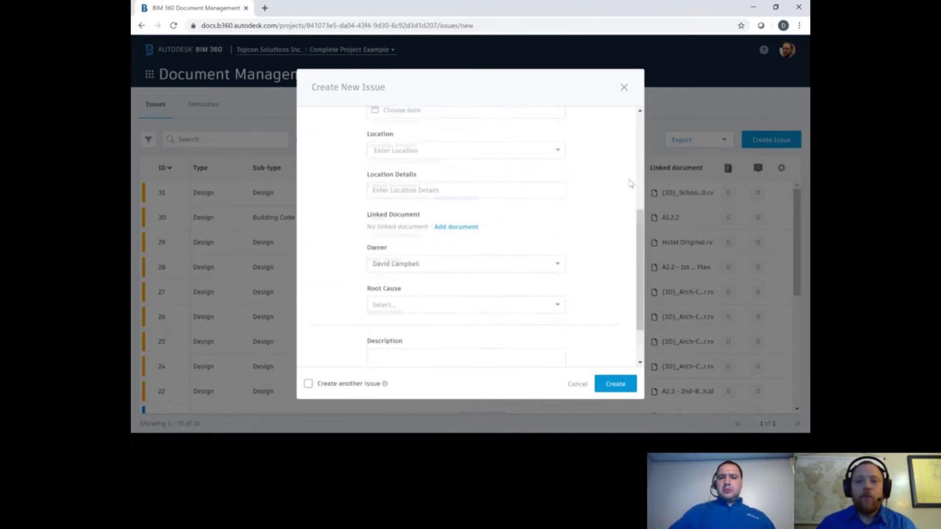
scroll(515, 185, "up", 3)
scroll(522, 176, "up", 2)
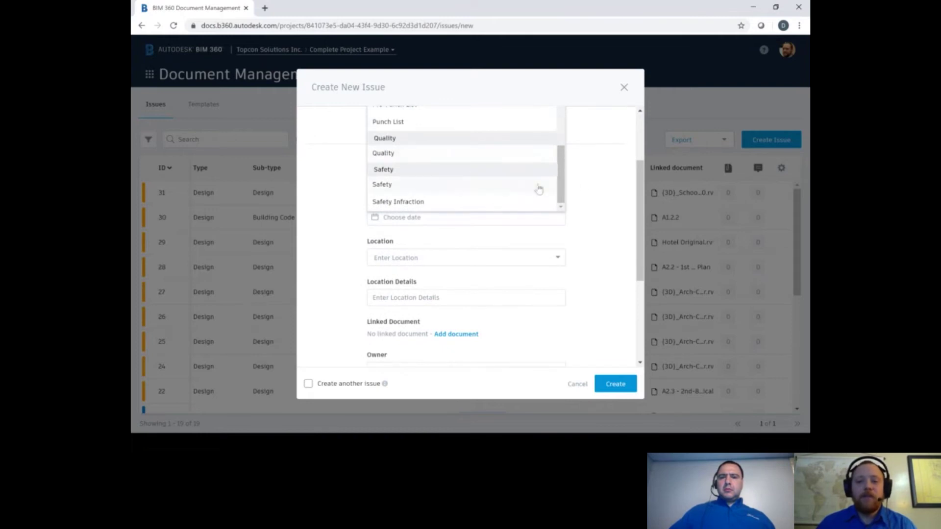
left_click(590, 182)
scroll(580, 177, "up", 4)
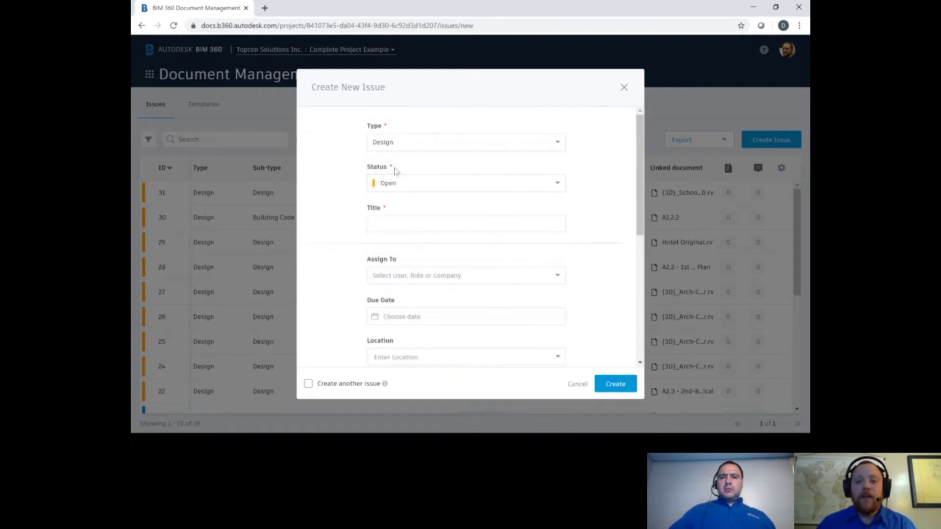
scroll(486, 221, "down", 3)
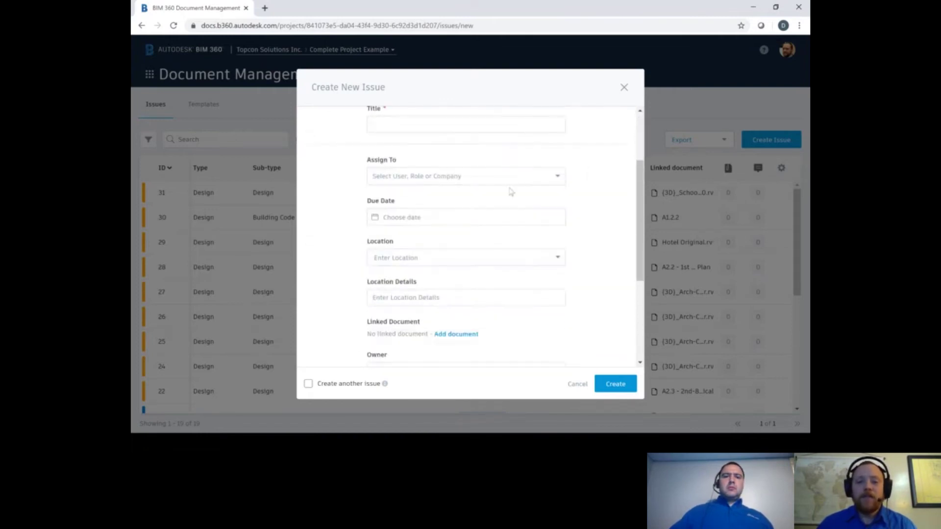
scroll(459, 217, "down", 1)
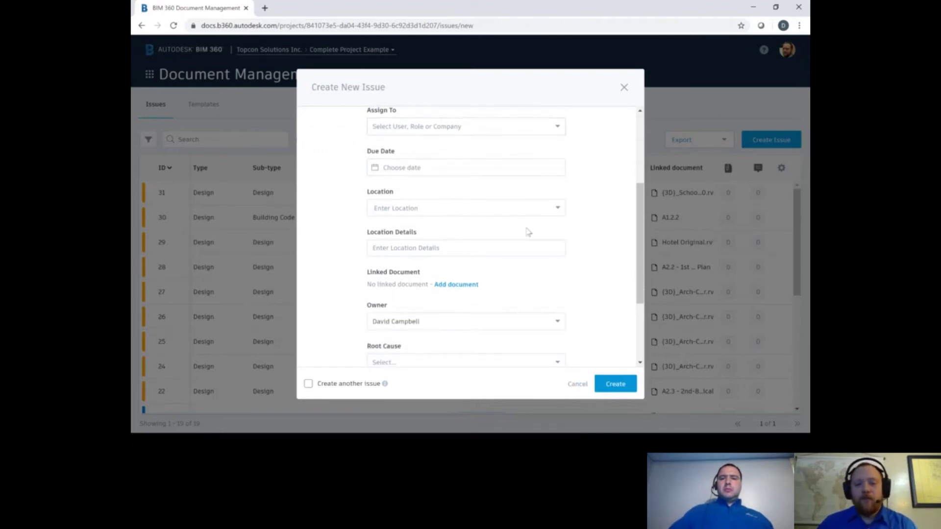
scroll(530, 228, "down", 3)
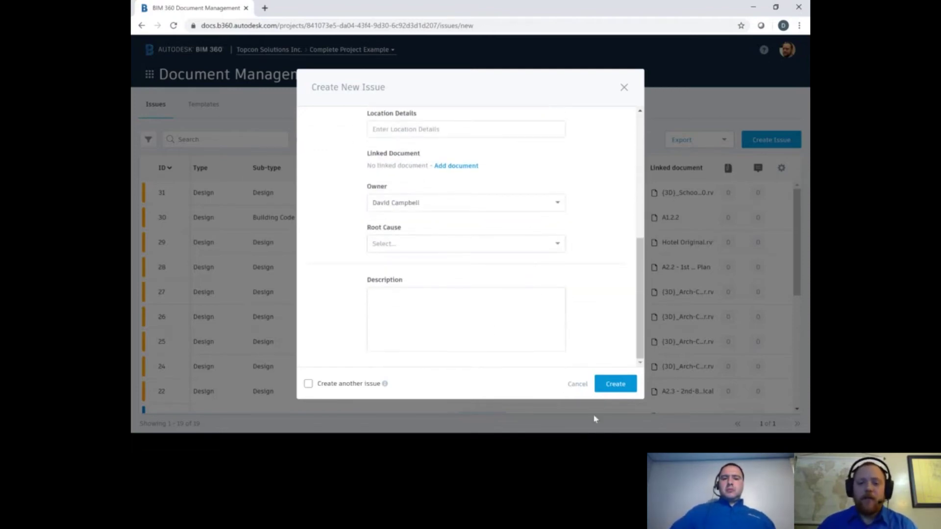
left_click(576, 384)
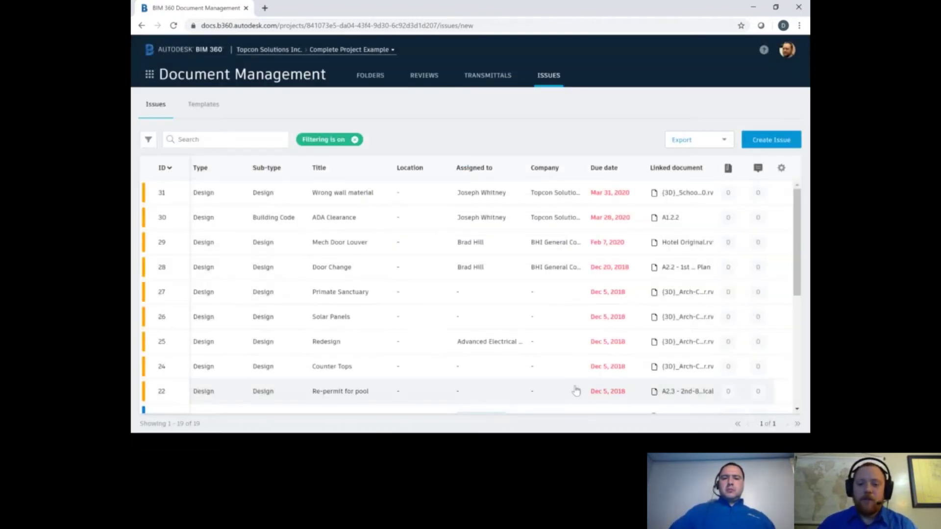
left_click(149, 74)
left_click(176, 121)
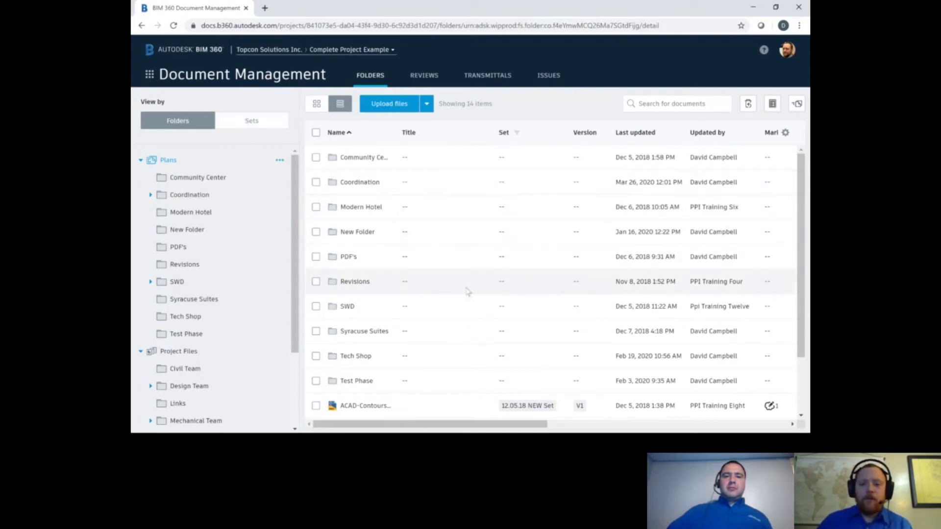
scroll(507, 294, "down", 3)
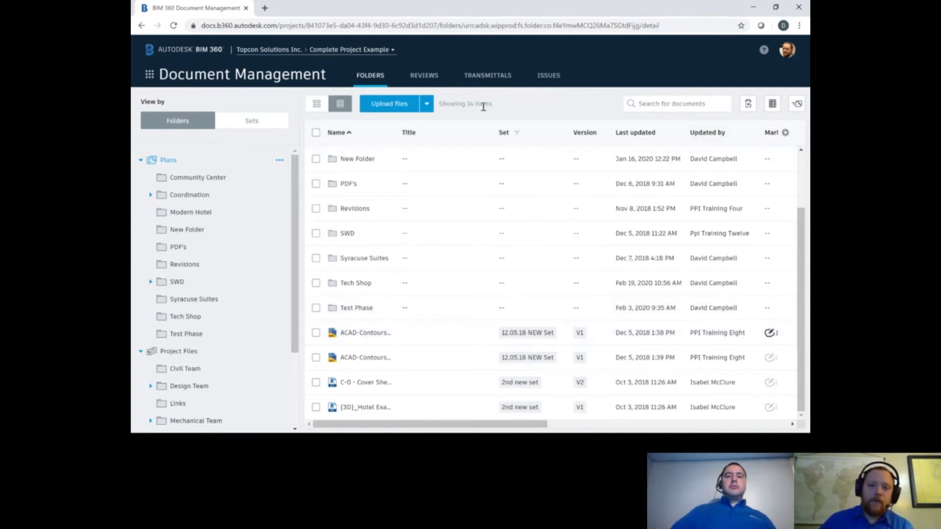
left_click_drag(294, 227, 292, 324)
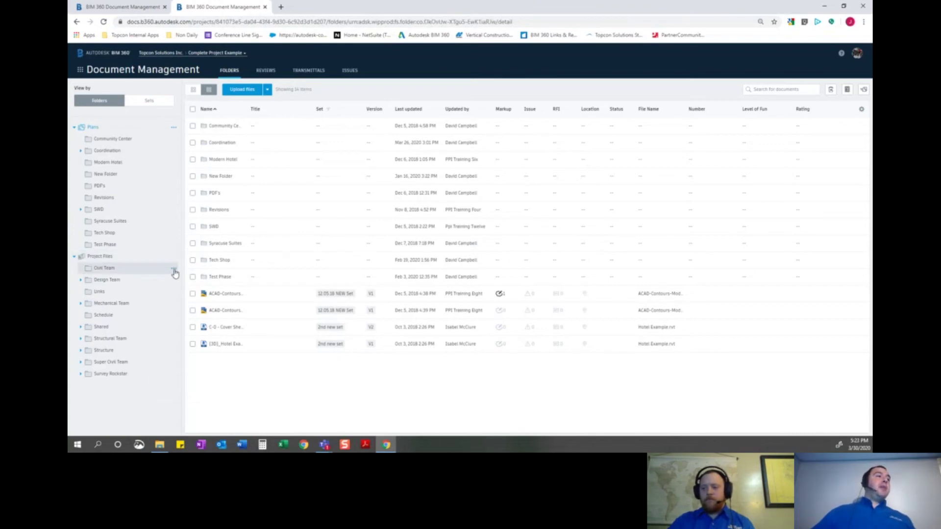
Step: Show the Civil Team folder's upload choices, Files and Linked Files
left_click(176, 272)
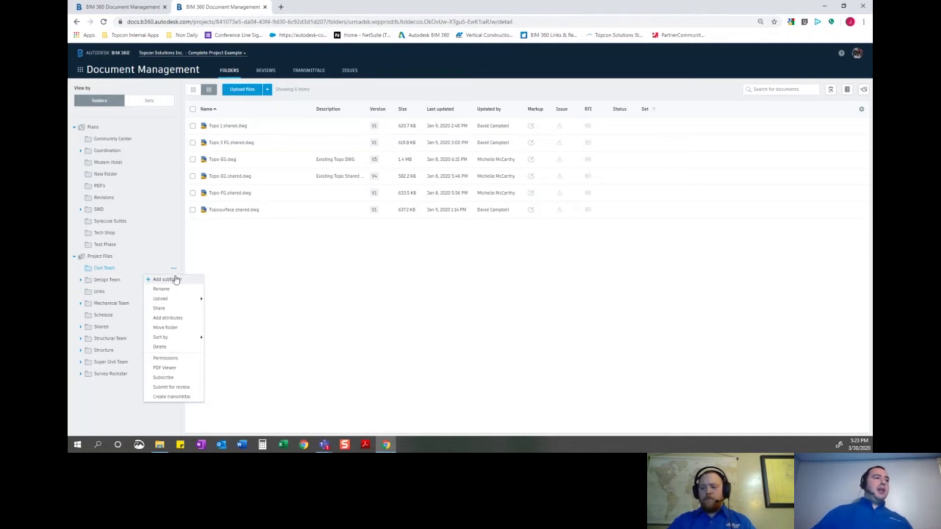
mouse_move(161, 298)
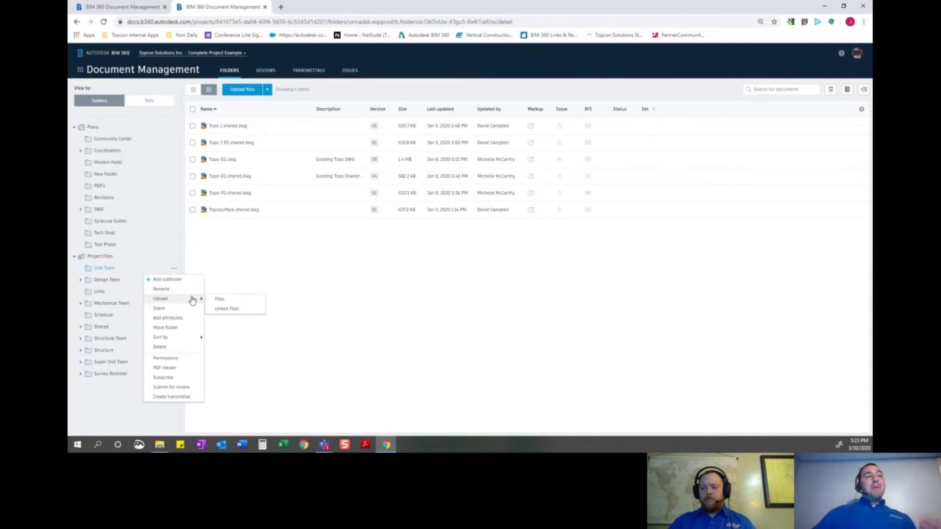
Step: Dismiss the Civil Team options menu, leaving its six topo drawings listed
left_click(228, 279)
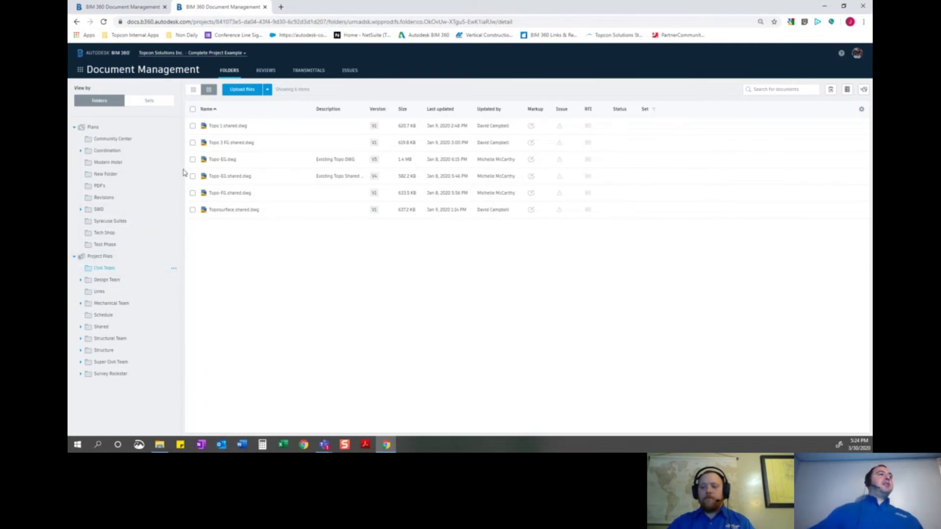
Step: Check the Upload files options, then open the Design Team folder with its four Revit models
left_click(194, 125)
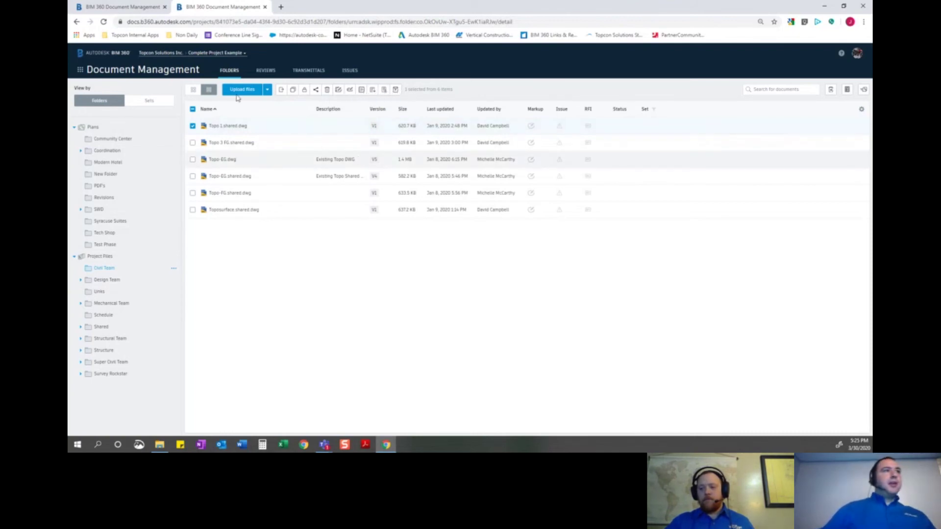
left_click(268, 90)
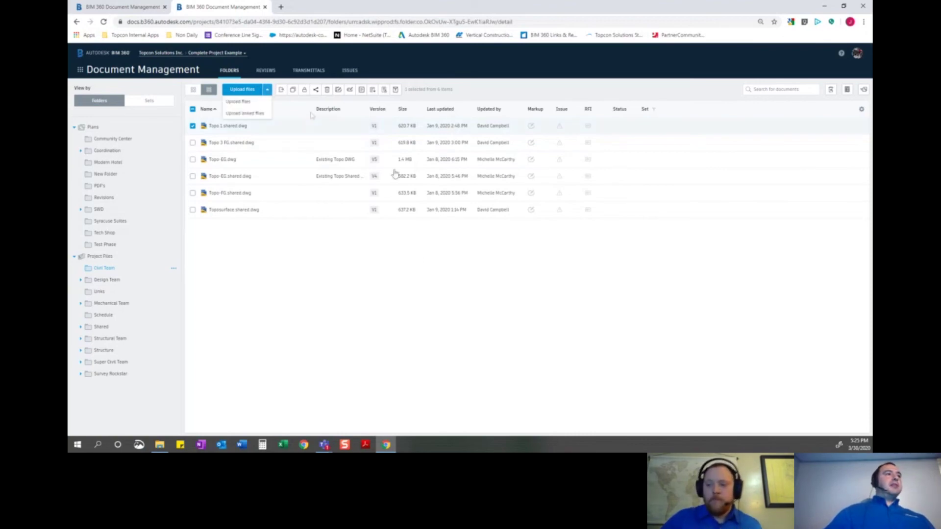
left_click(442, 309)
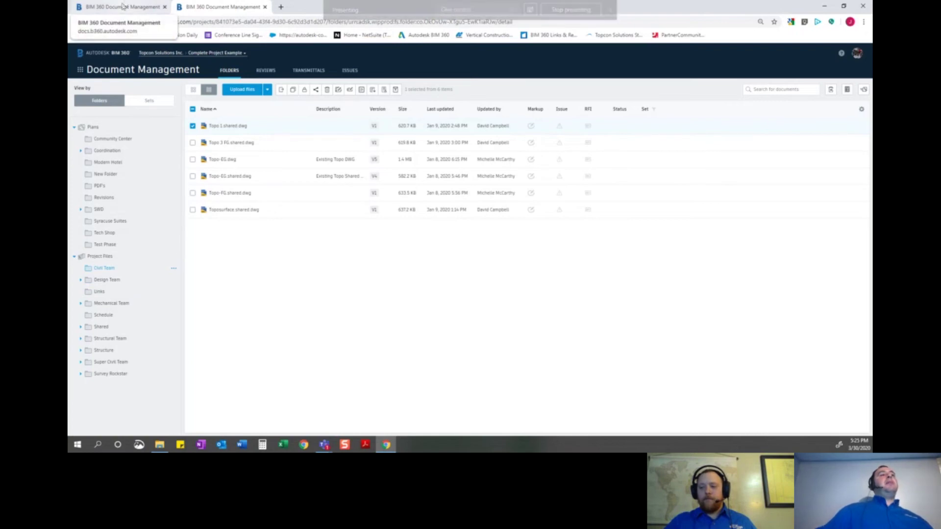
left_click(124, 281)
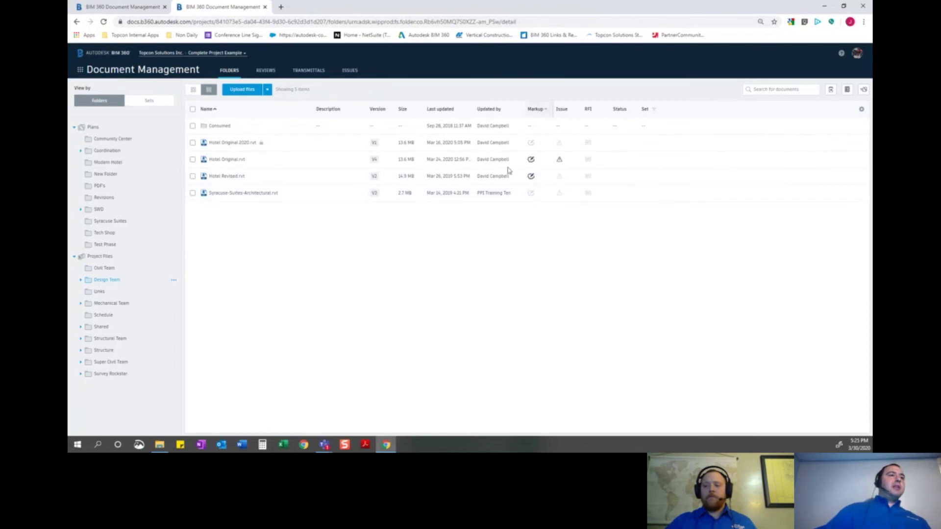
Step: Open Hotel Original.rvt's version history and start, then cancel, a version comparison
left_click(374, 160)
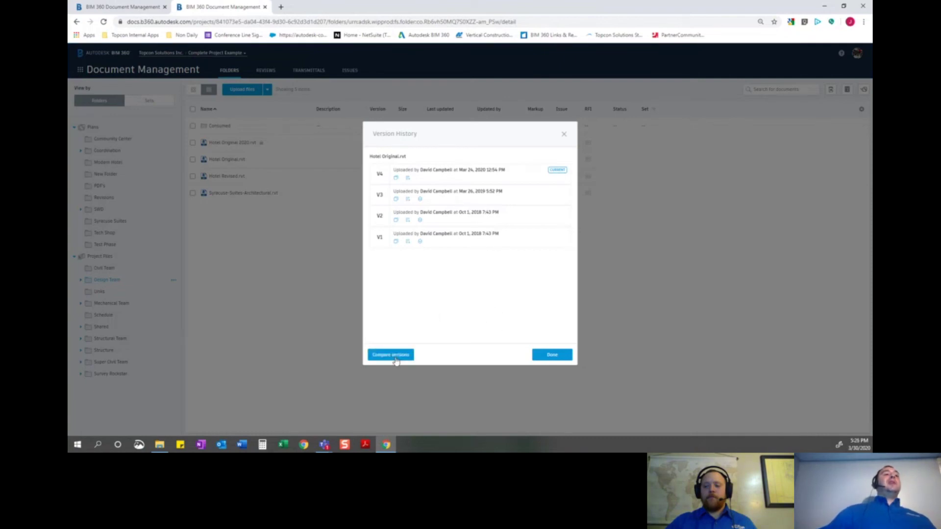
left_click(391, 355)
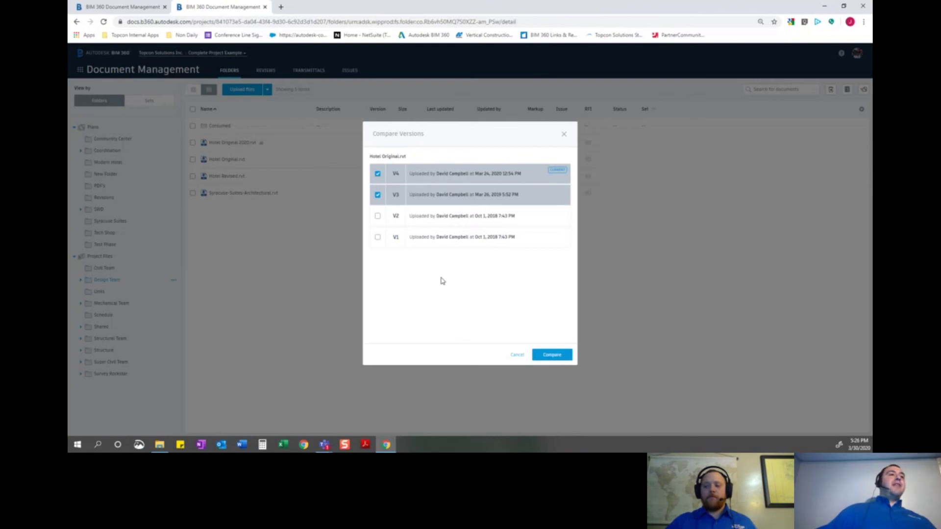
left_click(519, 356)
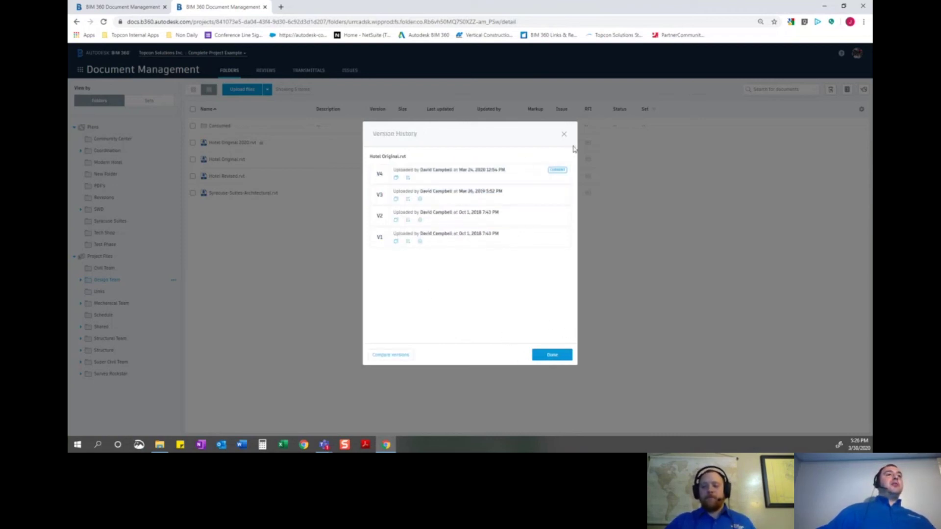
Step: Show only removed elements in the Framing v2-v3 comparison, filtered by discipline and modification type, then return
left_click(127, 10)
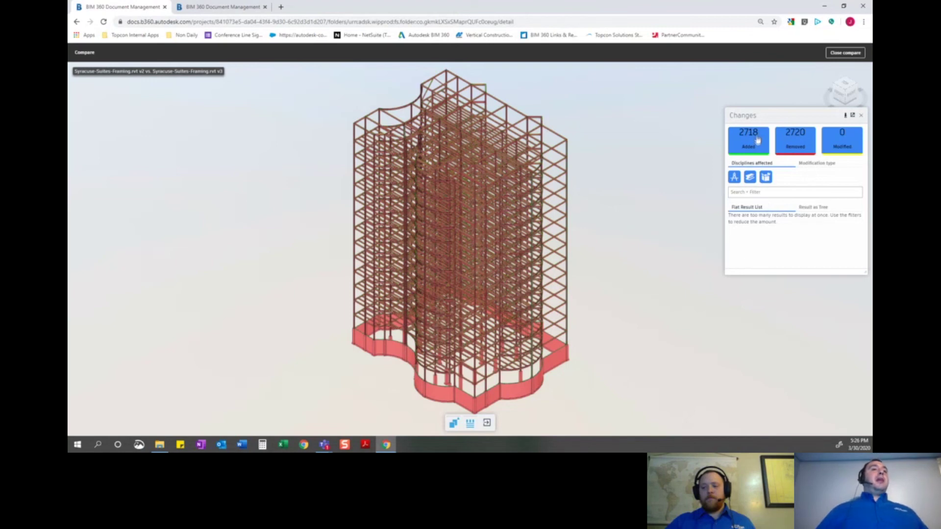
left_click(763, 151)
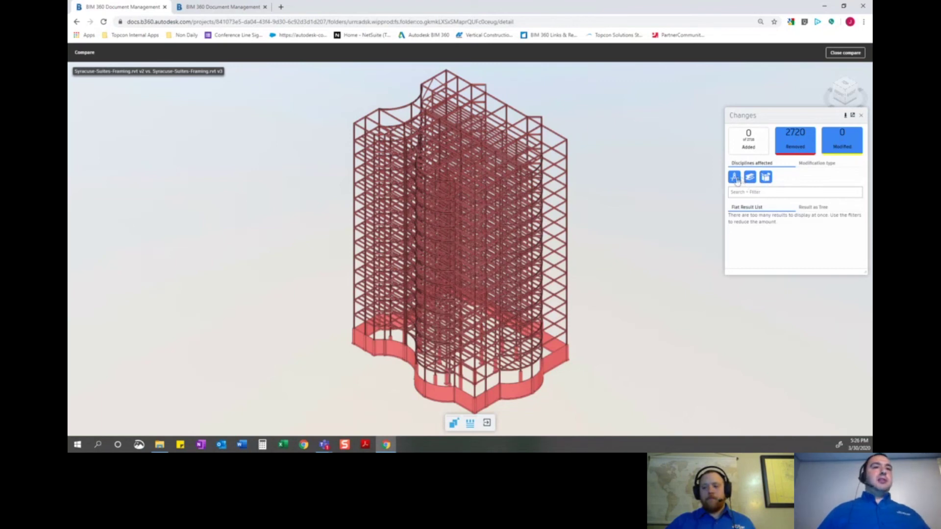
left_click(734, 177)
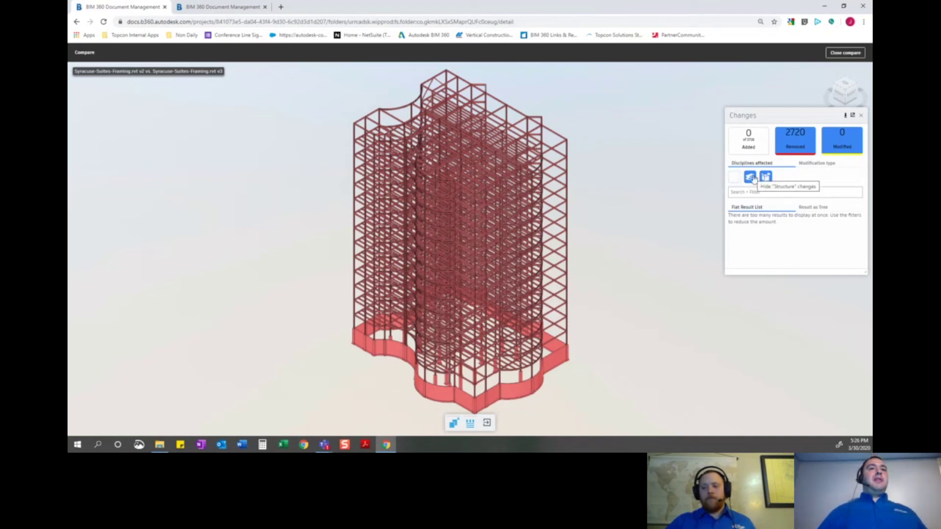
left_click(815, 163)
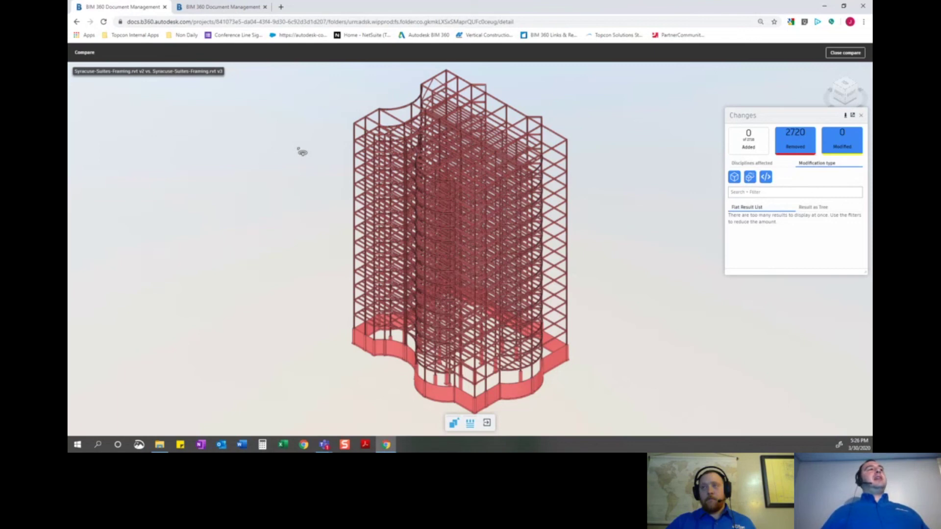
left_click(205, 7)
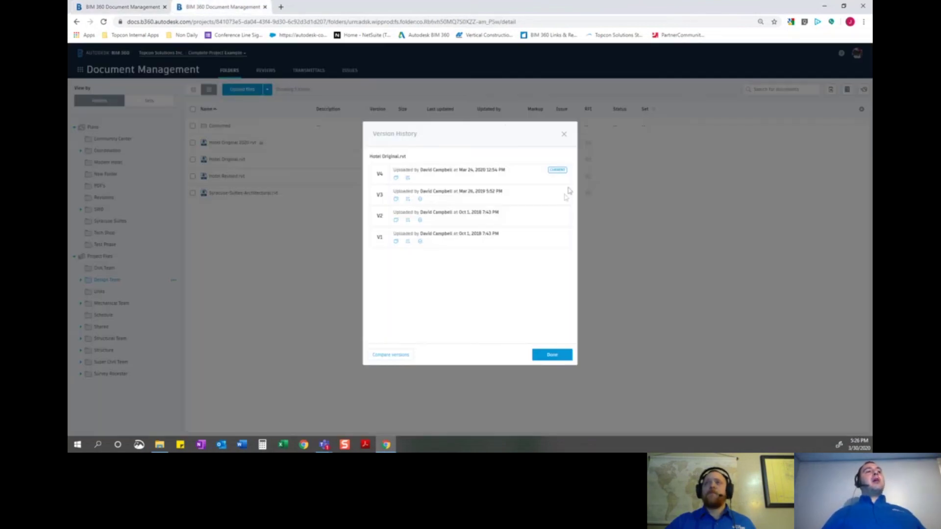
Step: Close the Version History dialog and open Project Files' Schedule folder
left_click(564, 138)
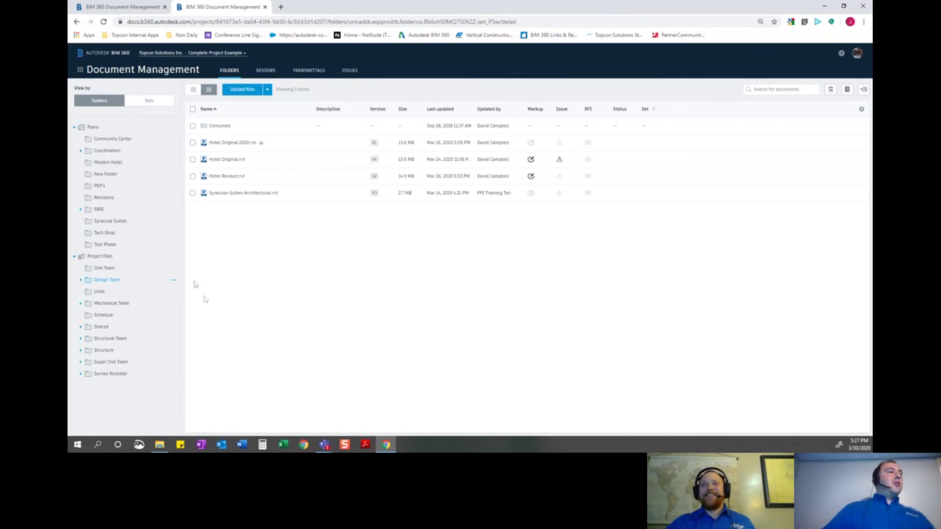
left_click(131, 316)
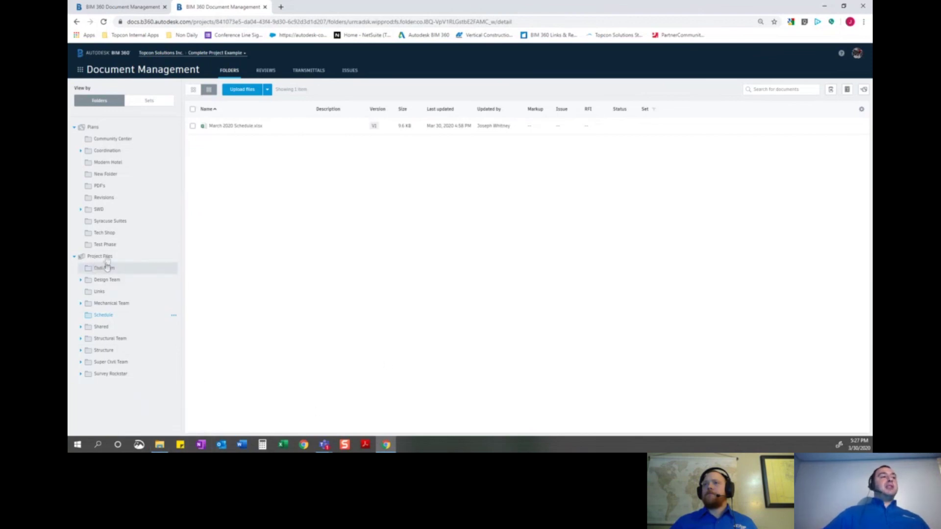
Step: On the BIM 360 drive, go to Topcon Solutions Inc > Complete Project Example > Project Files > Schedule; open March 2020 Schedule.xlsx
left_click(160, 445)
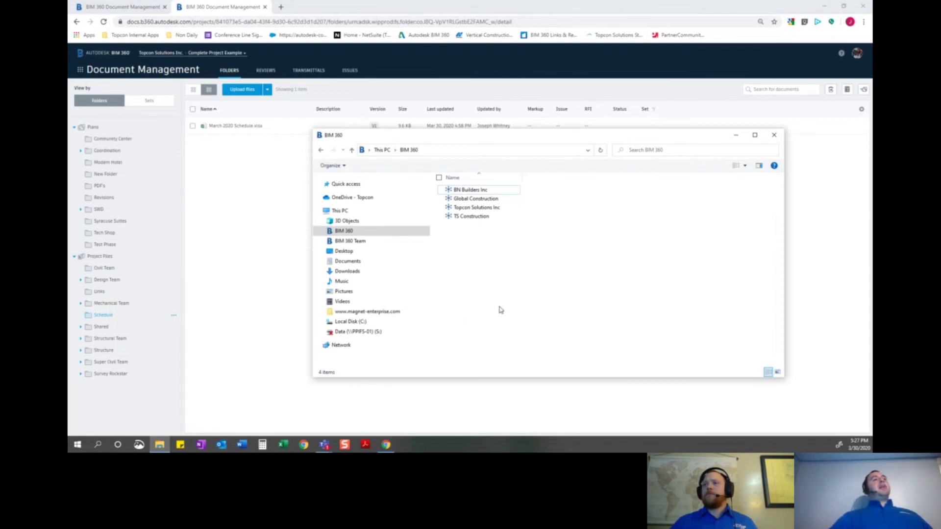
left_click(471, 208)
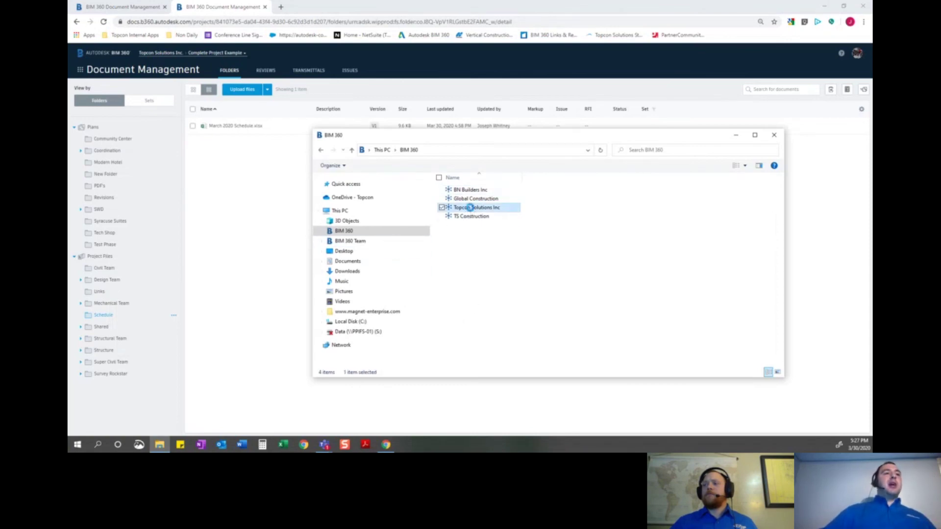
double_click(470, 207)
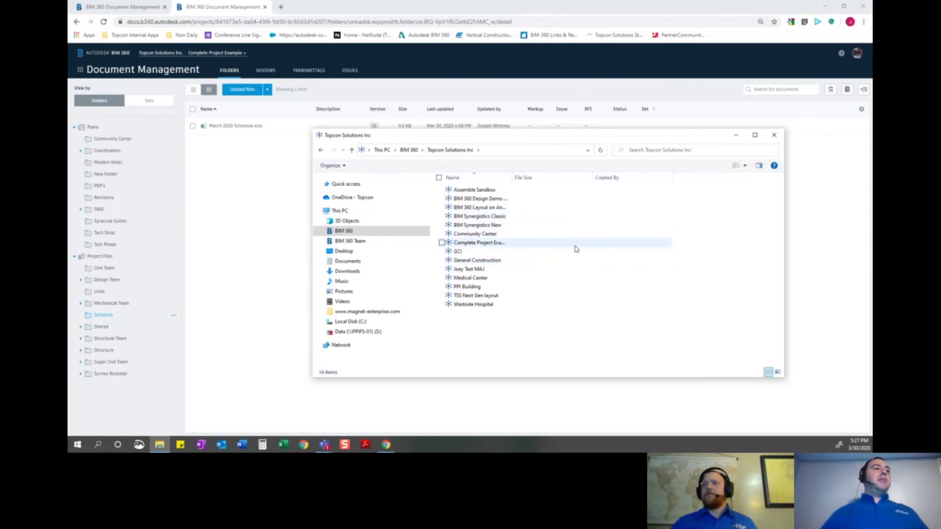
double_click(573, 243)
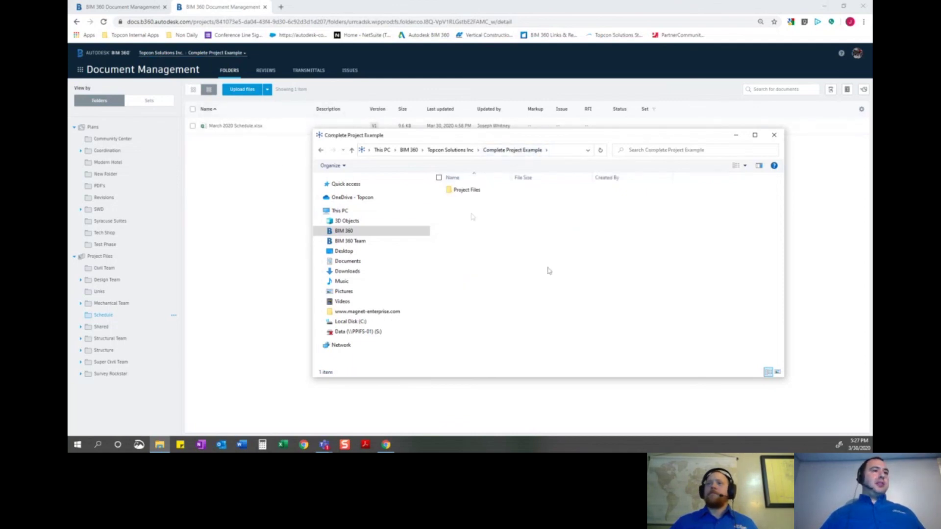
double_click(467, 190)
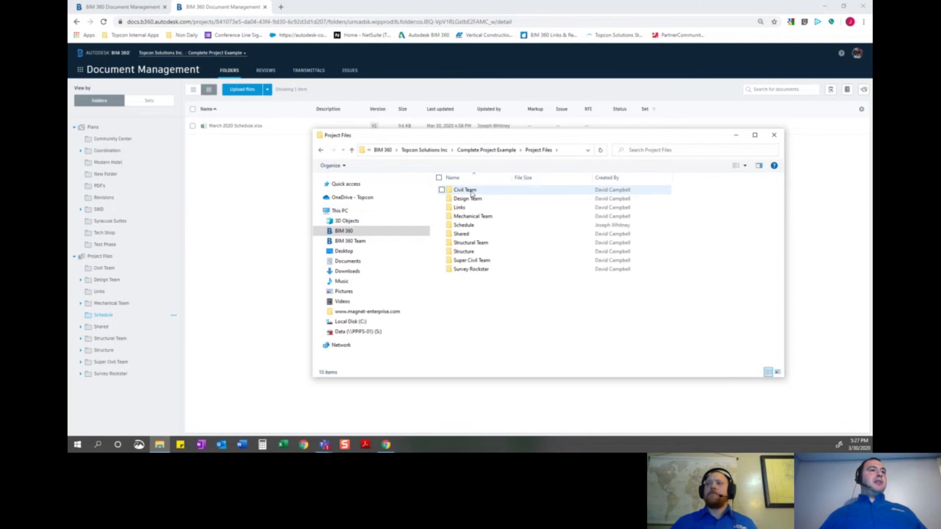
double_click(463, 225)
left_click(479, 189)
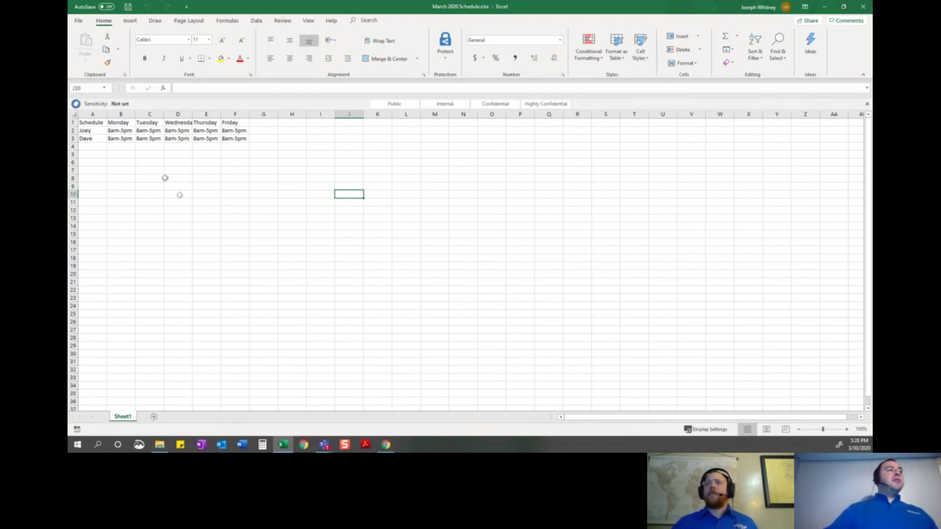
Step: Change Dave's Friday hours in cell F3 to a dash and save March 2020 Schedule.xlsx
left_click(264, 162)
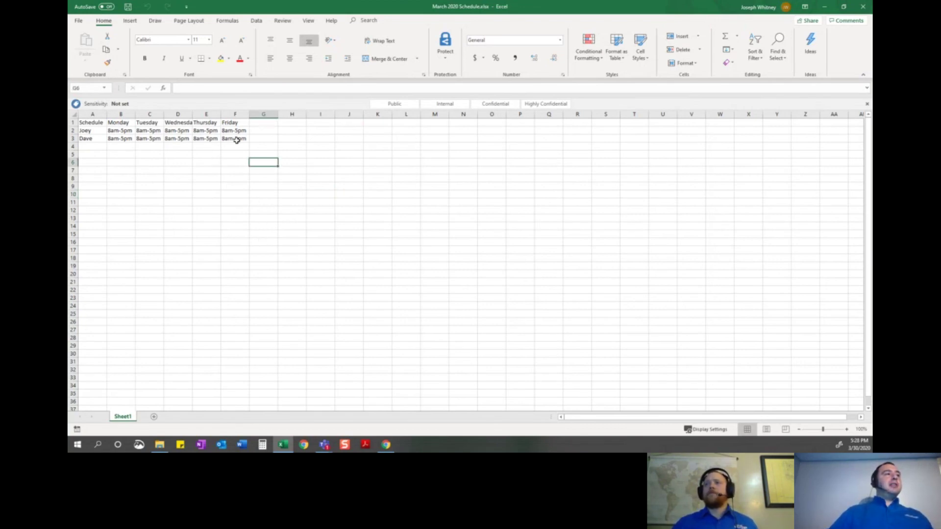
double_click(237, 139)
key("BackSpace")
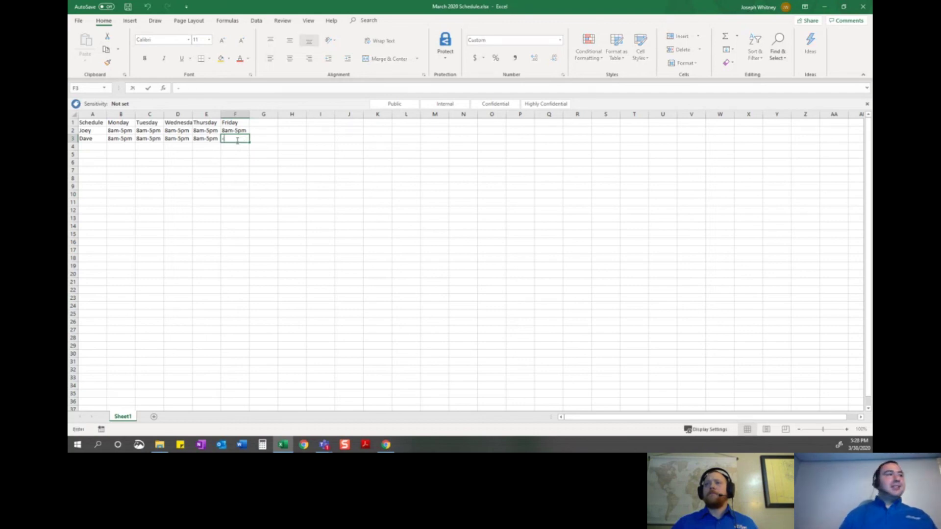
key("Return")
key("Return")
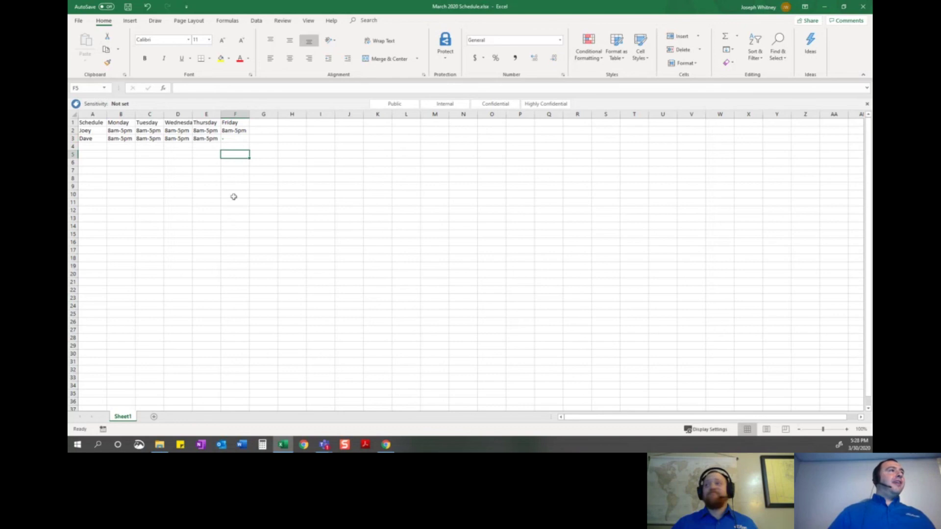
left_click(129, 6)
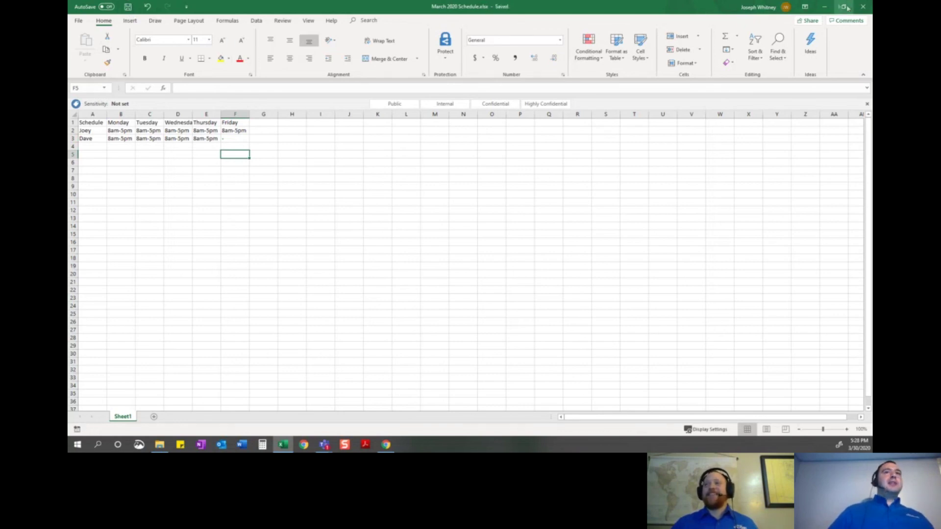
Step: Close Excel and File Explorer, then reselect and reload the Schedule folder to show V2
left_click(862, 7)
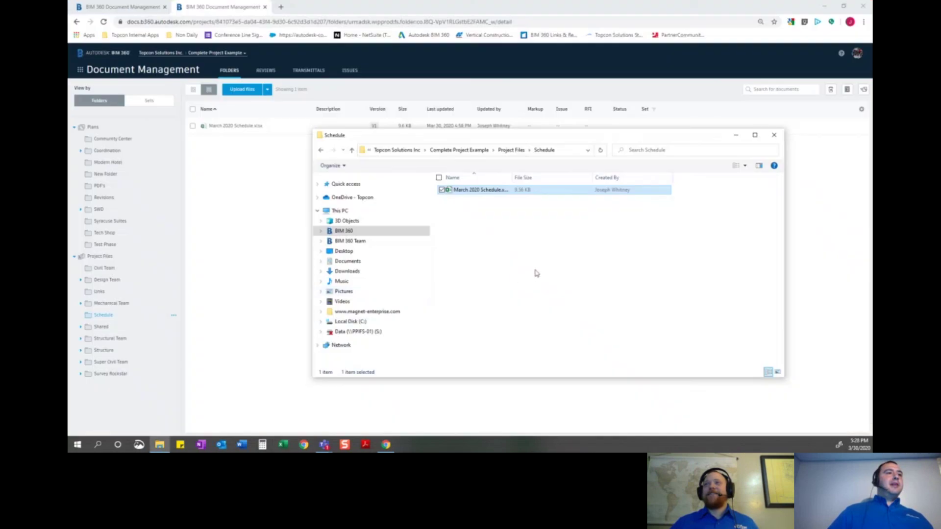
left_click(221, 252)
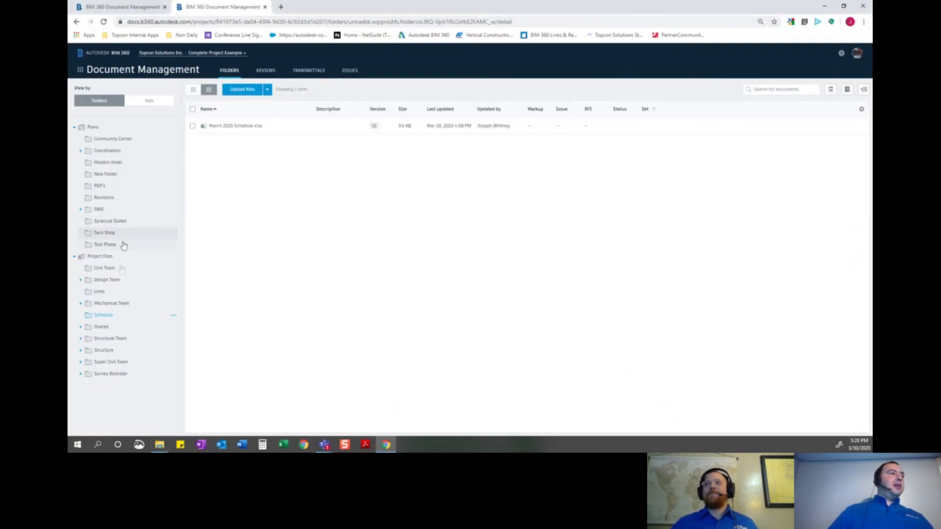
left_click(112, 303)
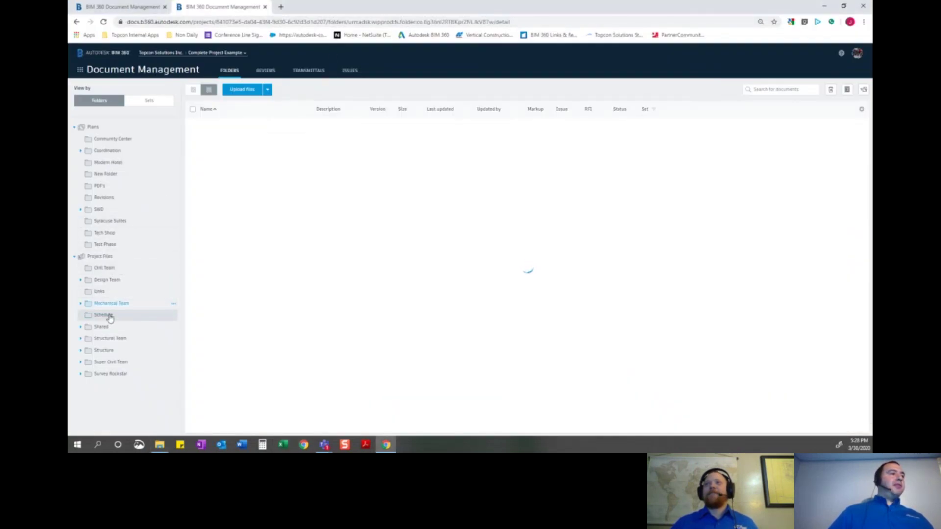
left_click(109, 316)
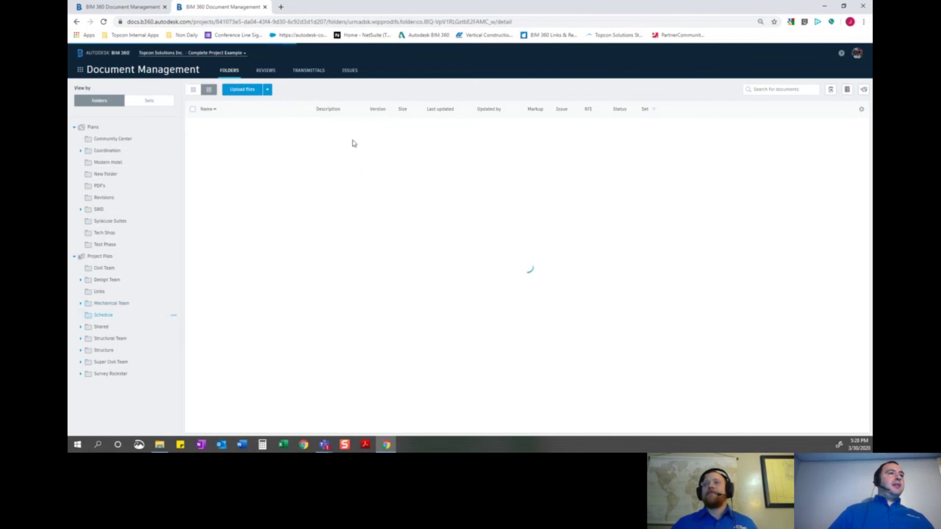
left_click(358, 22)
key("Return")
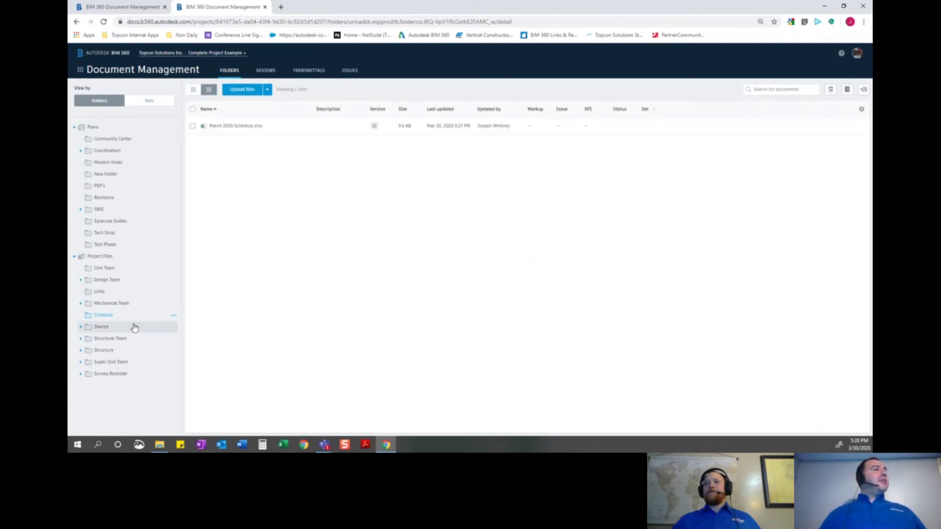
left_click(374, 128)
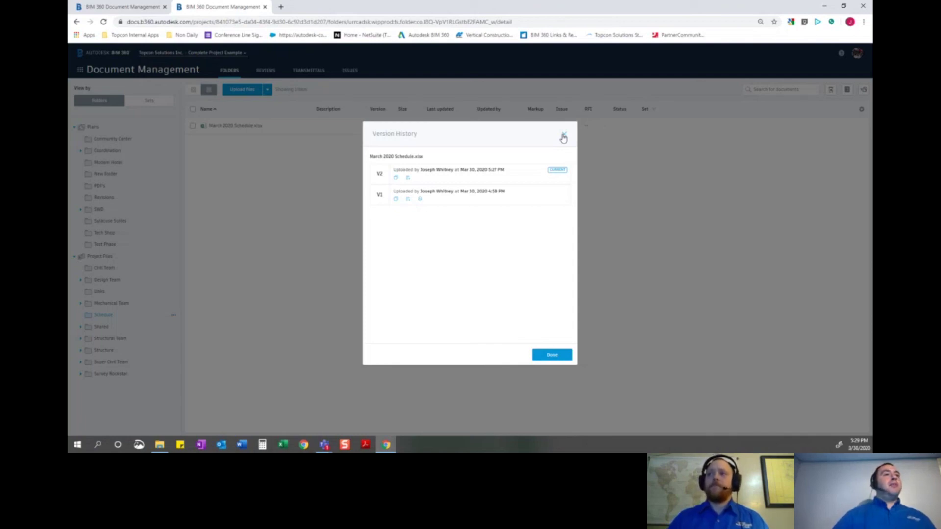
left_click(563, 137)
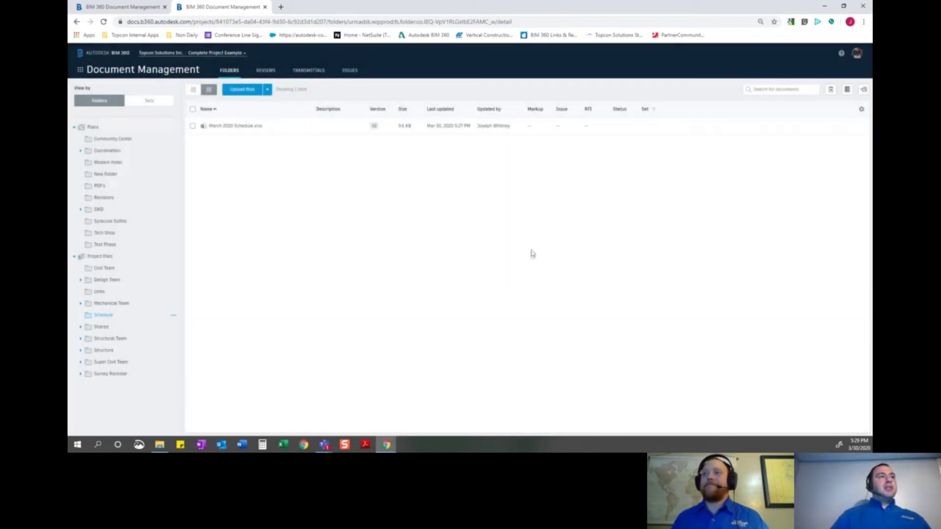